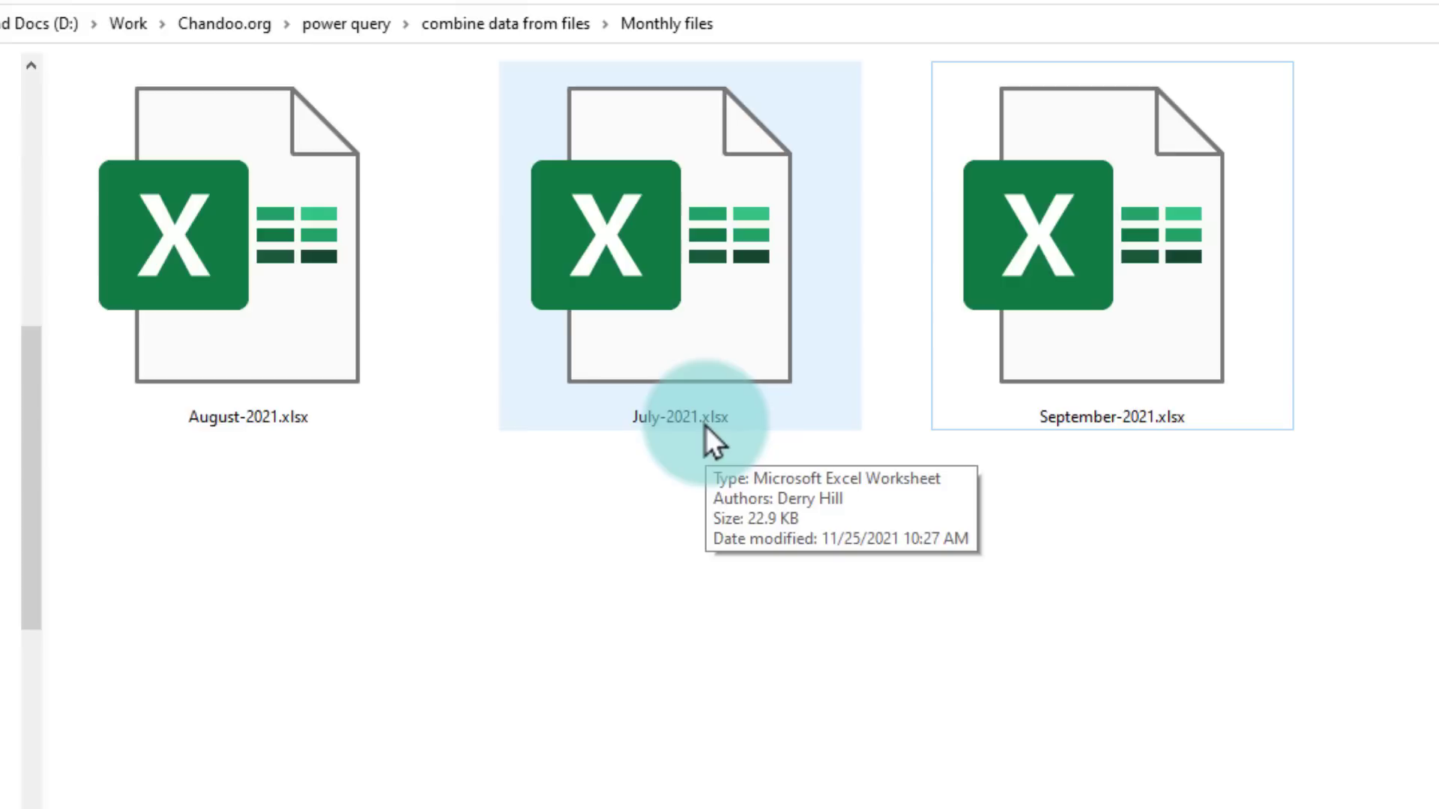
- Open July-2021.xlsx to view its Awesome Clinics Patient Log table
double_click(704, 426)
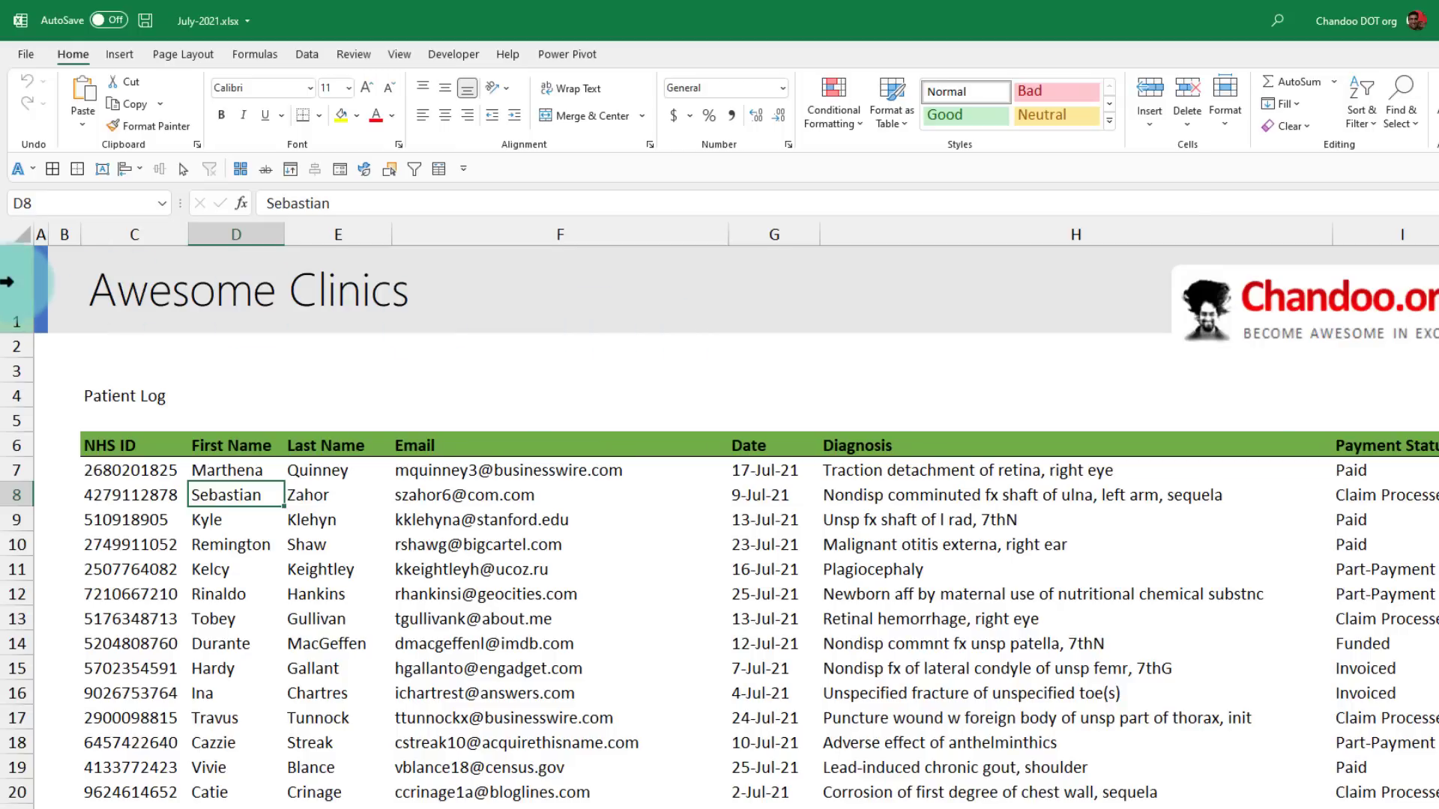
left_click(14, 283)
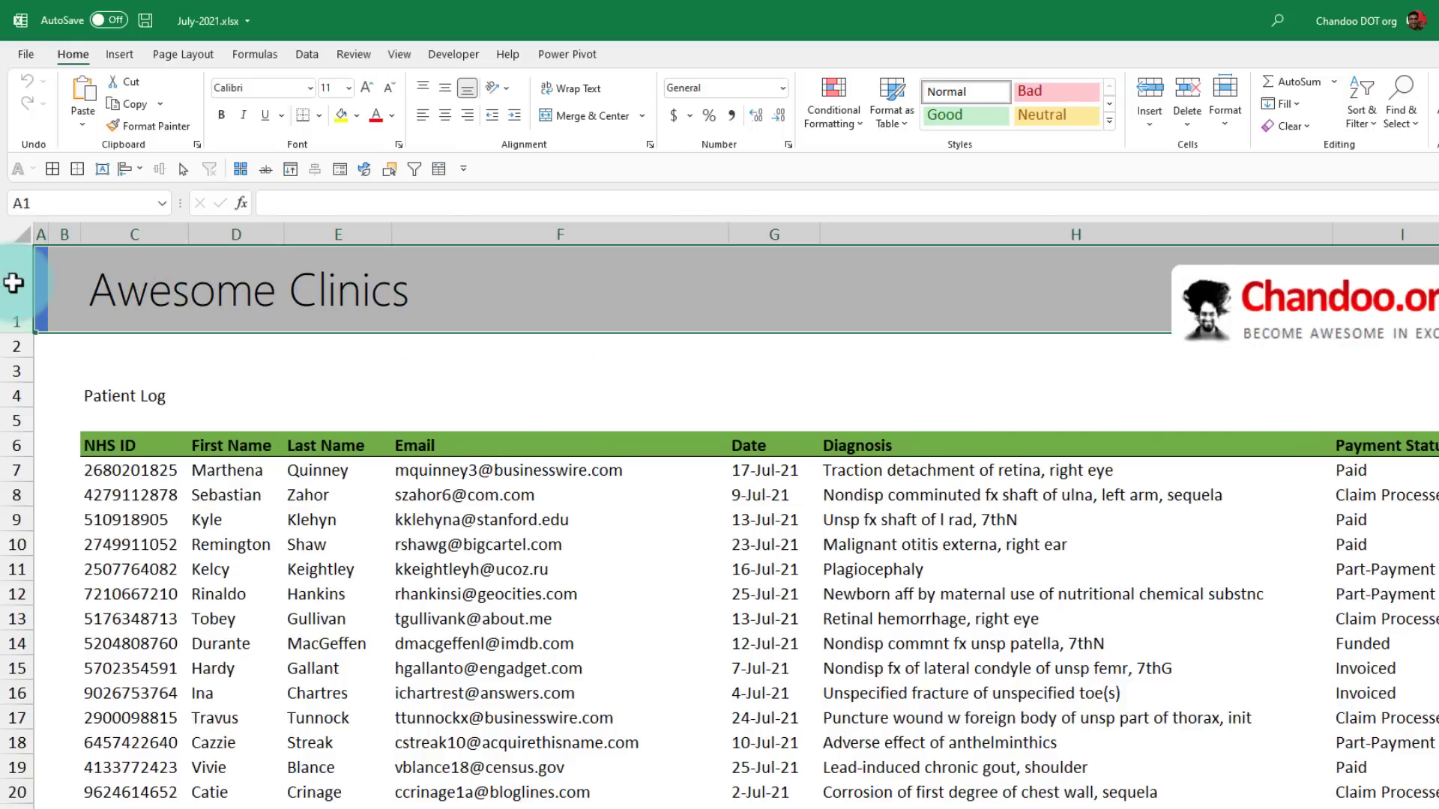
left_click(94, 343)
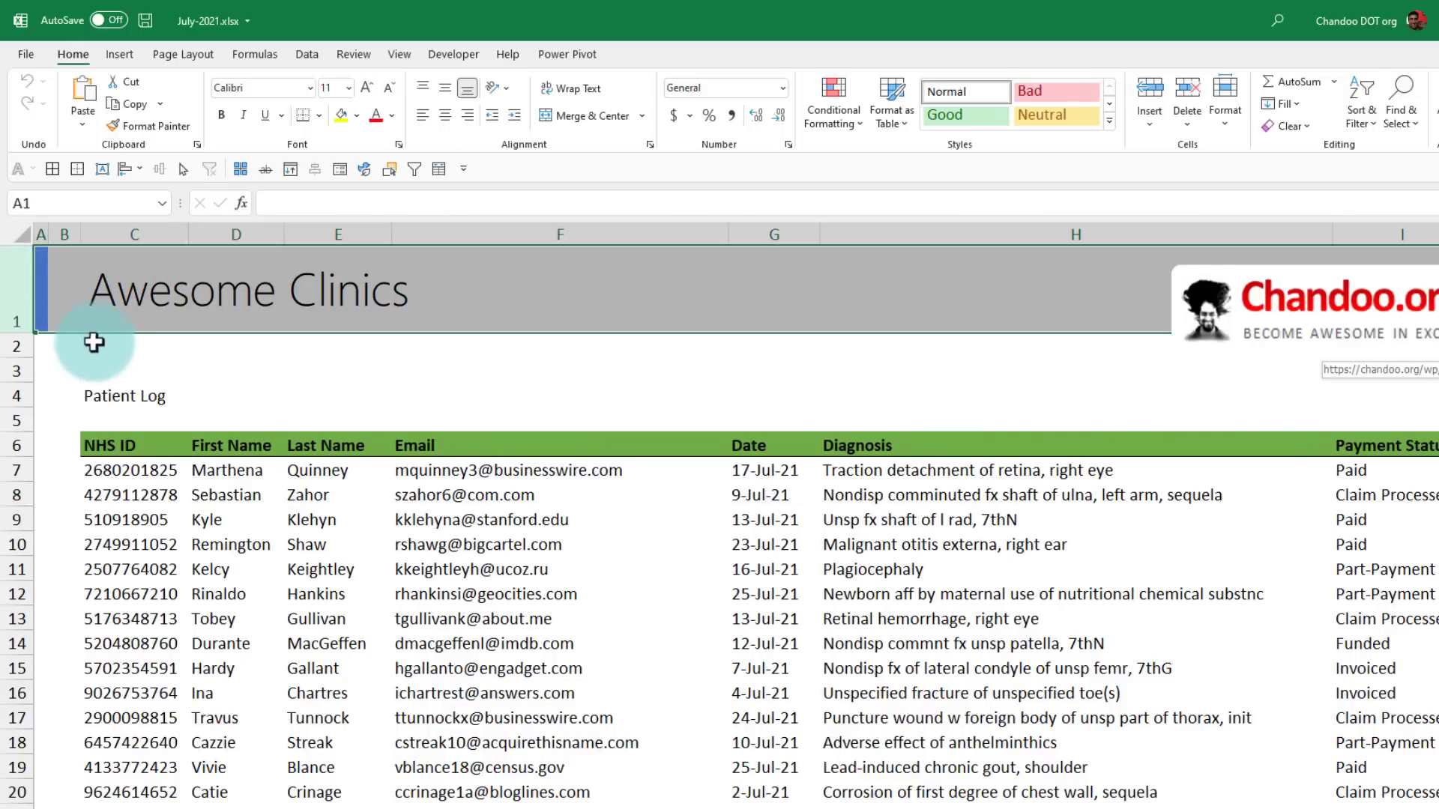
left_click_drag(94, 342, 1435, 440)
left_click(131, 472)
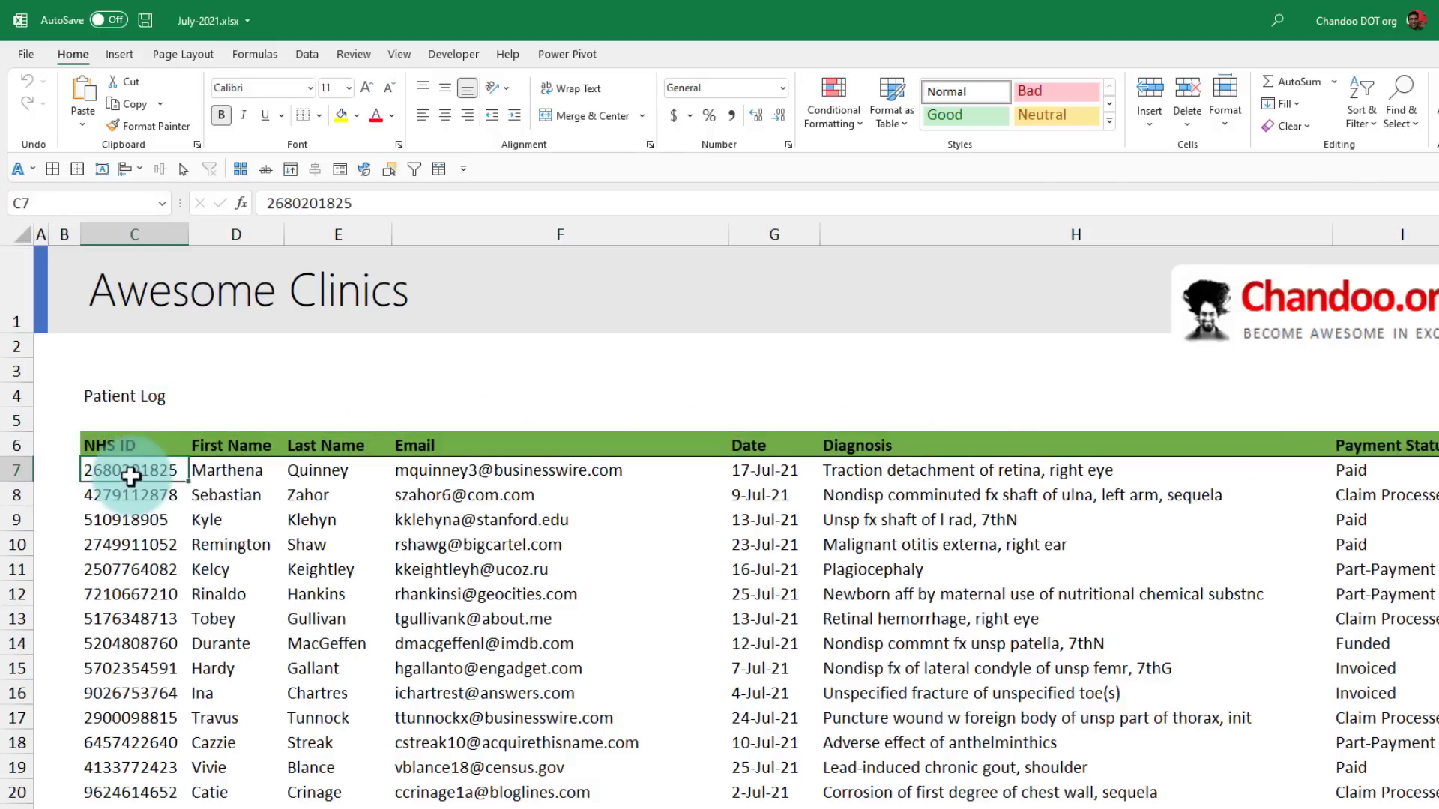
scroll(130, 474, "down", 2)
scroll(130, 474, "up", 2)
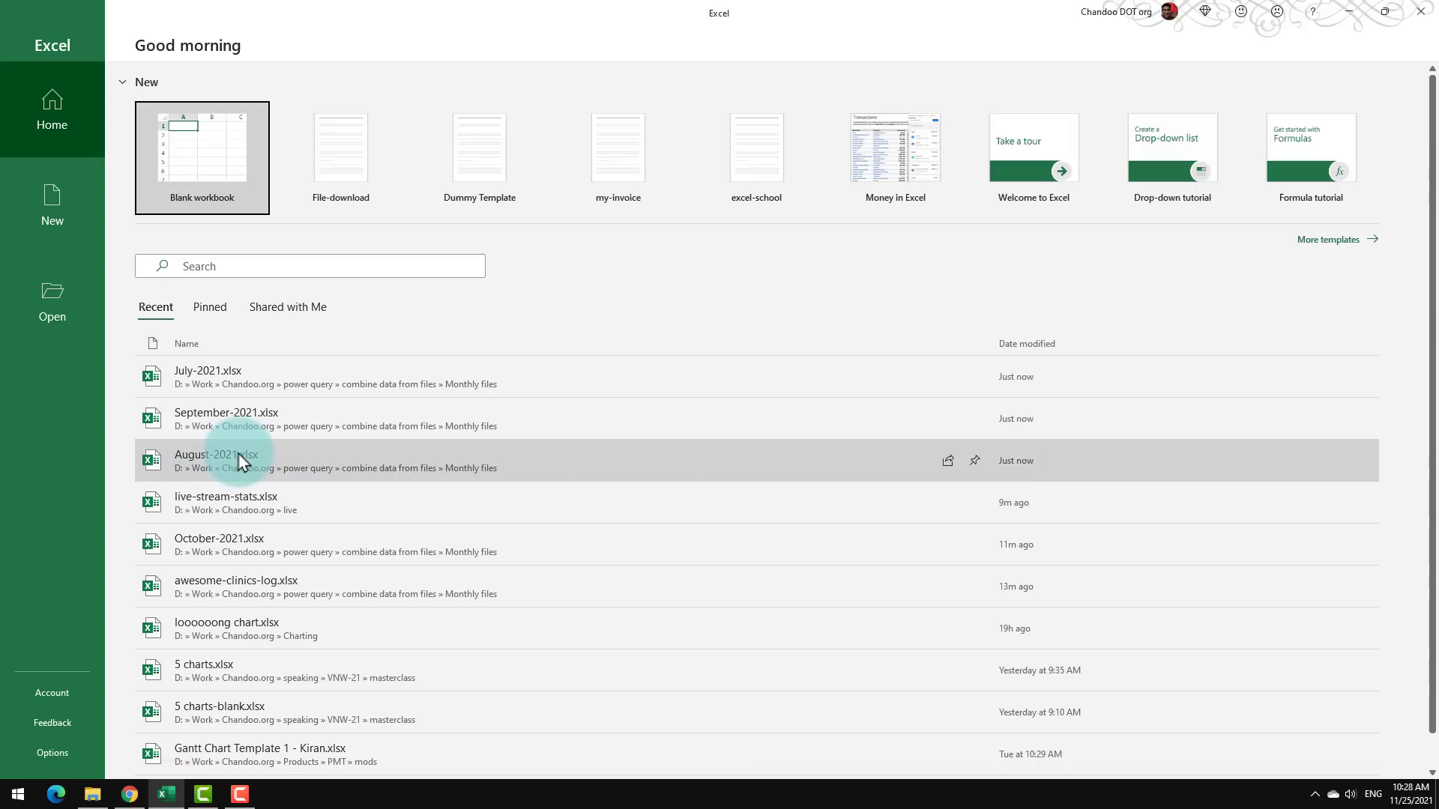
- Start a blank workbook (Book1) and bring up the Data tab's Get Data source list
left_click(200, 151)
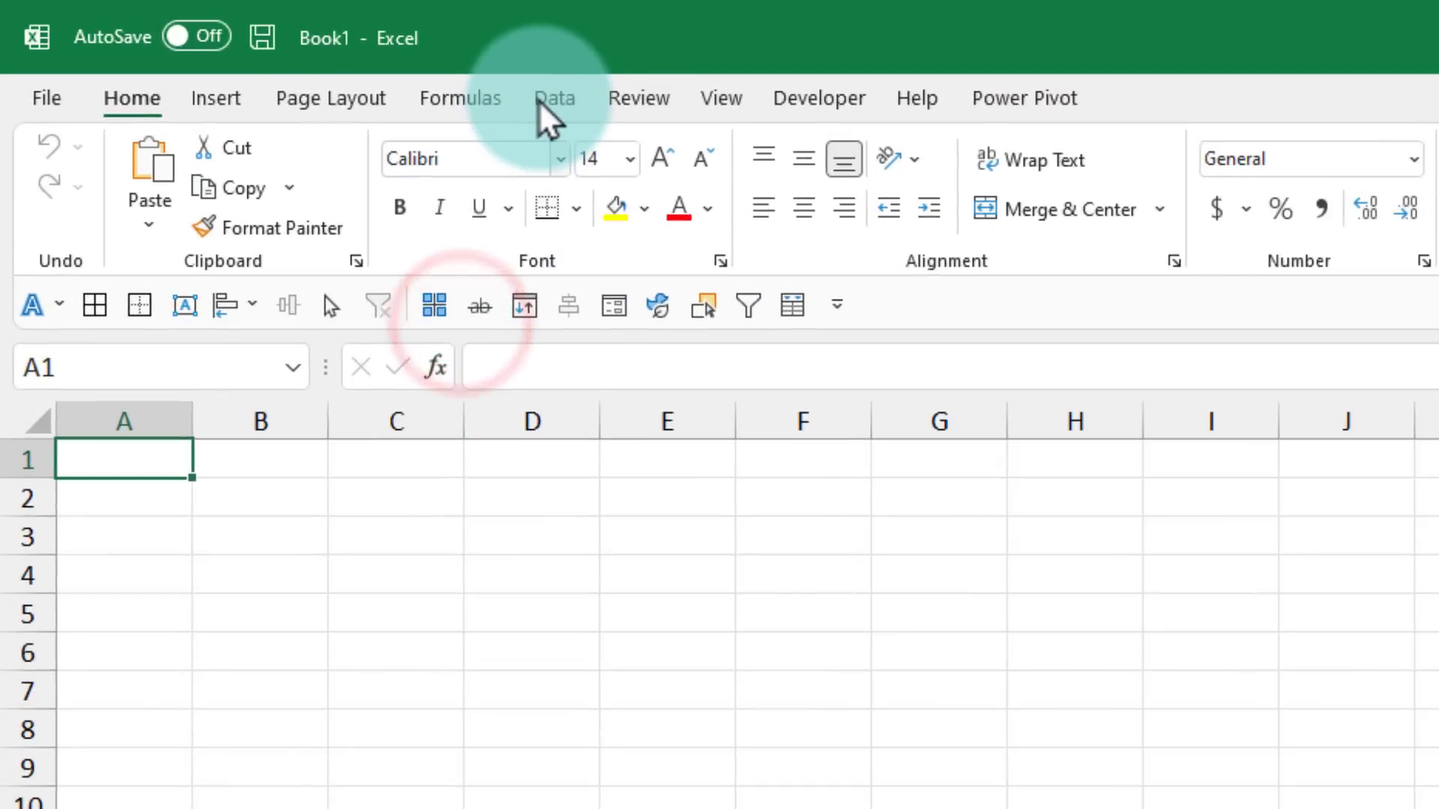
left_click(303, 57)
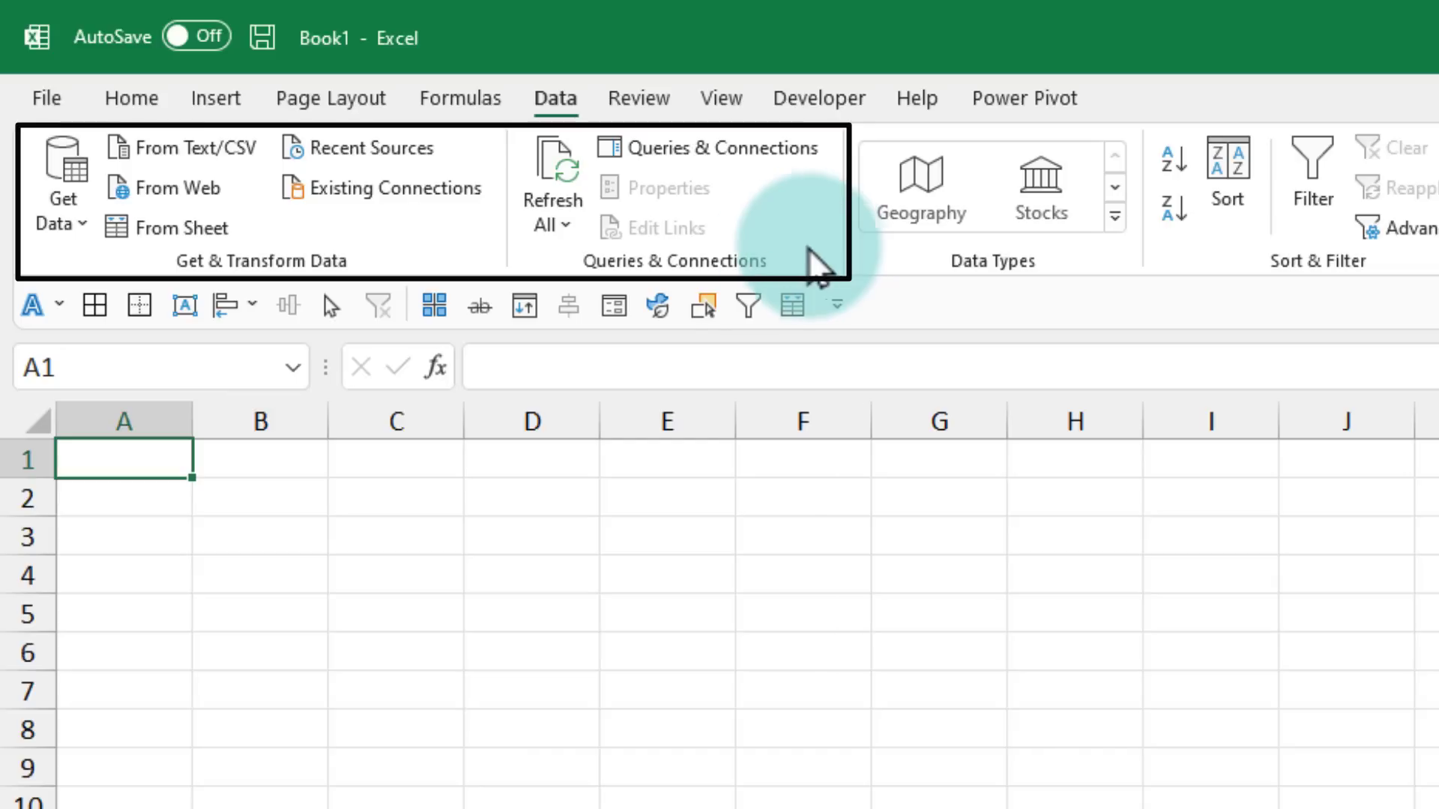
left_click(66, 226)
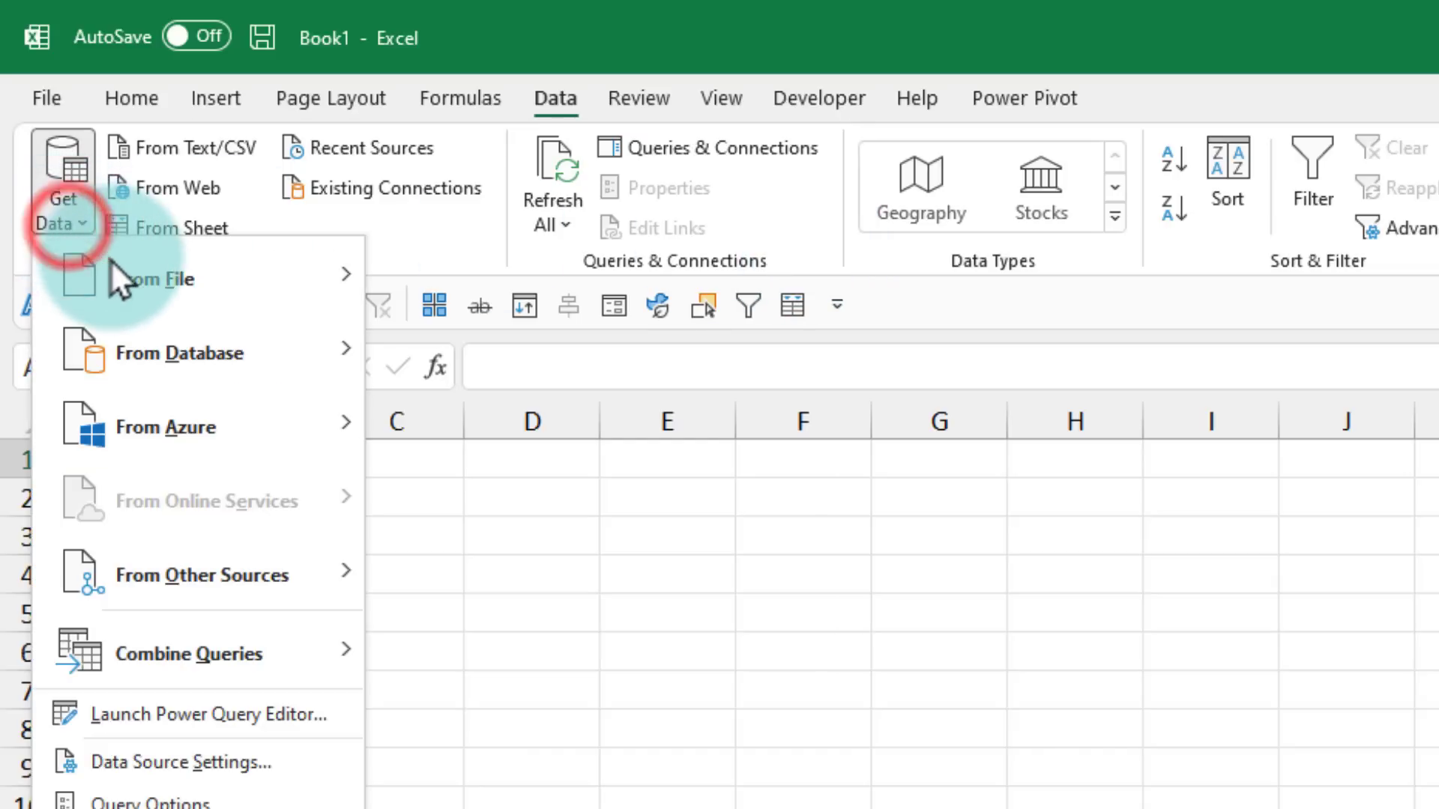
- Import From Folder using Monthly files, then show the Combine options for its three workbooks
mouse_move(115, 264)
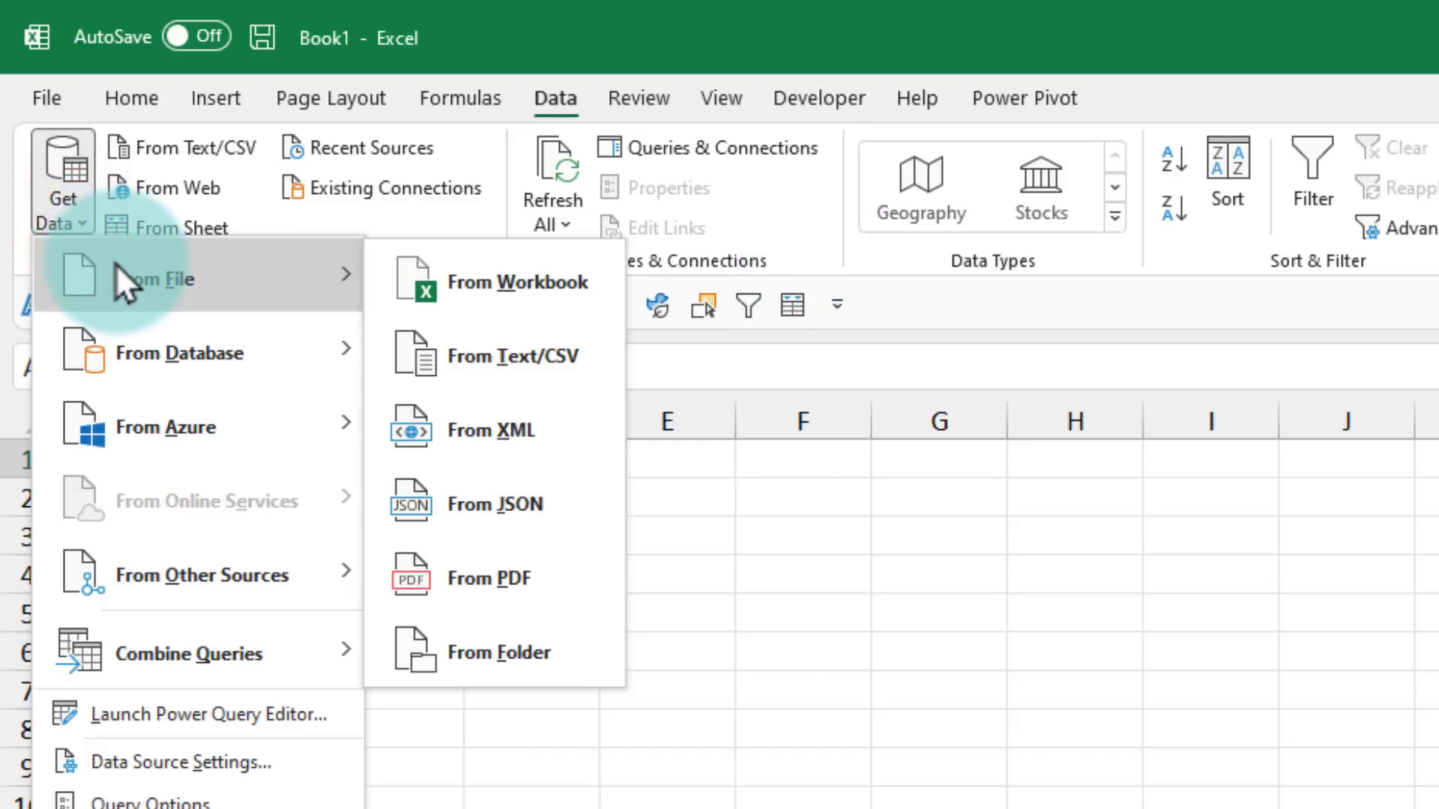
left_click(464, 629)
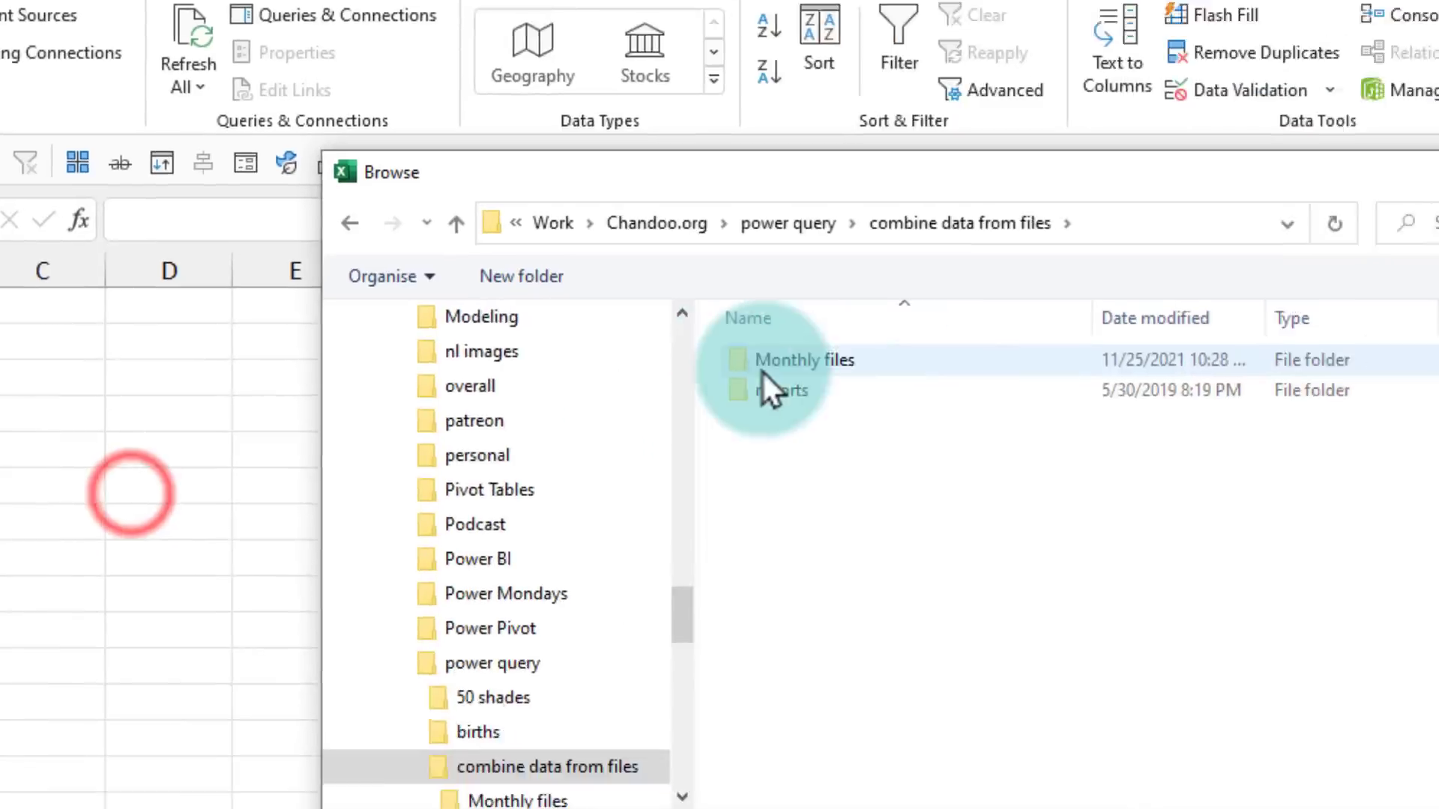
left_click(1184, 514)
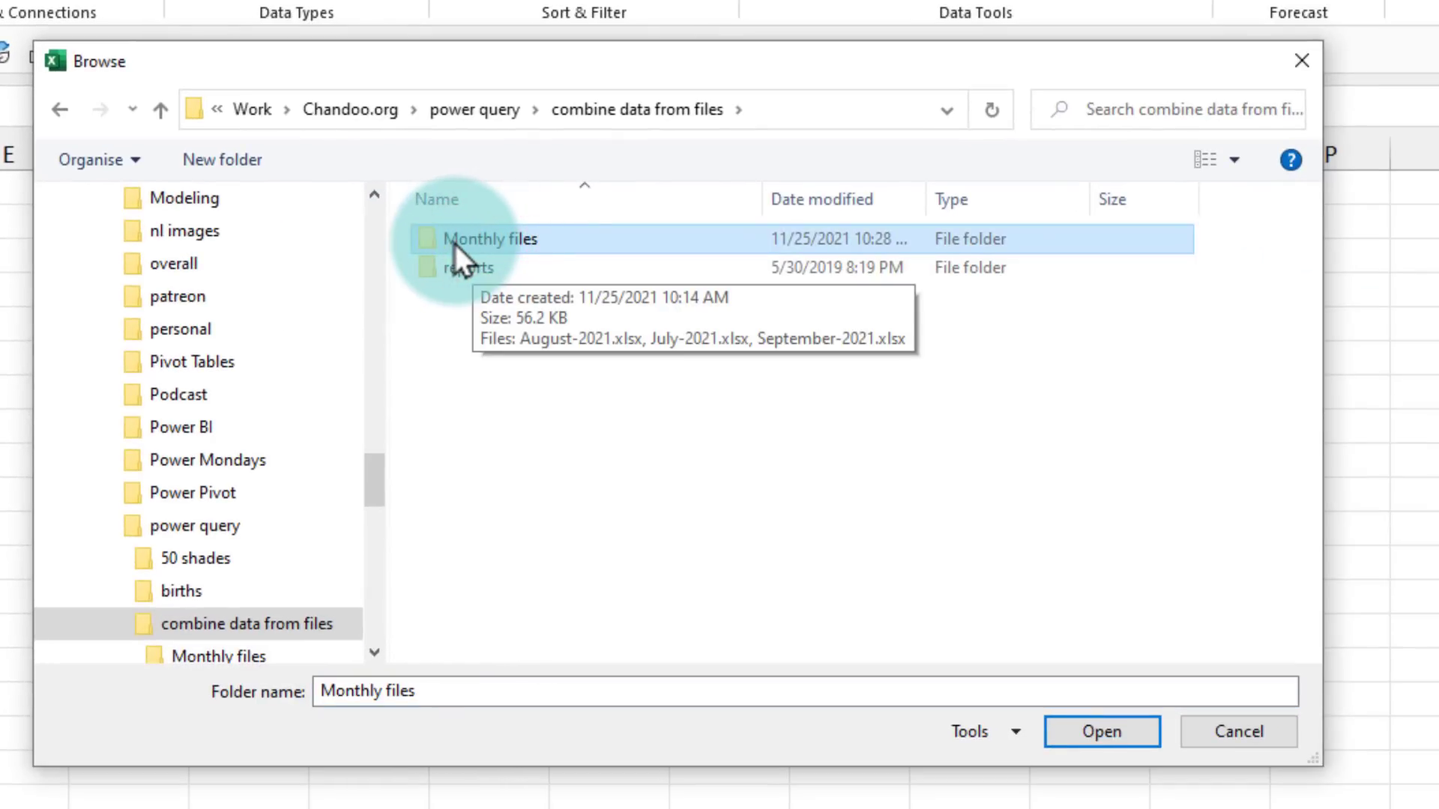
left_click(1101, 732)
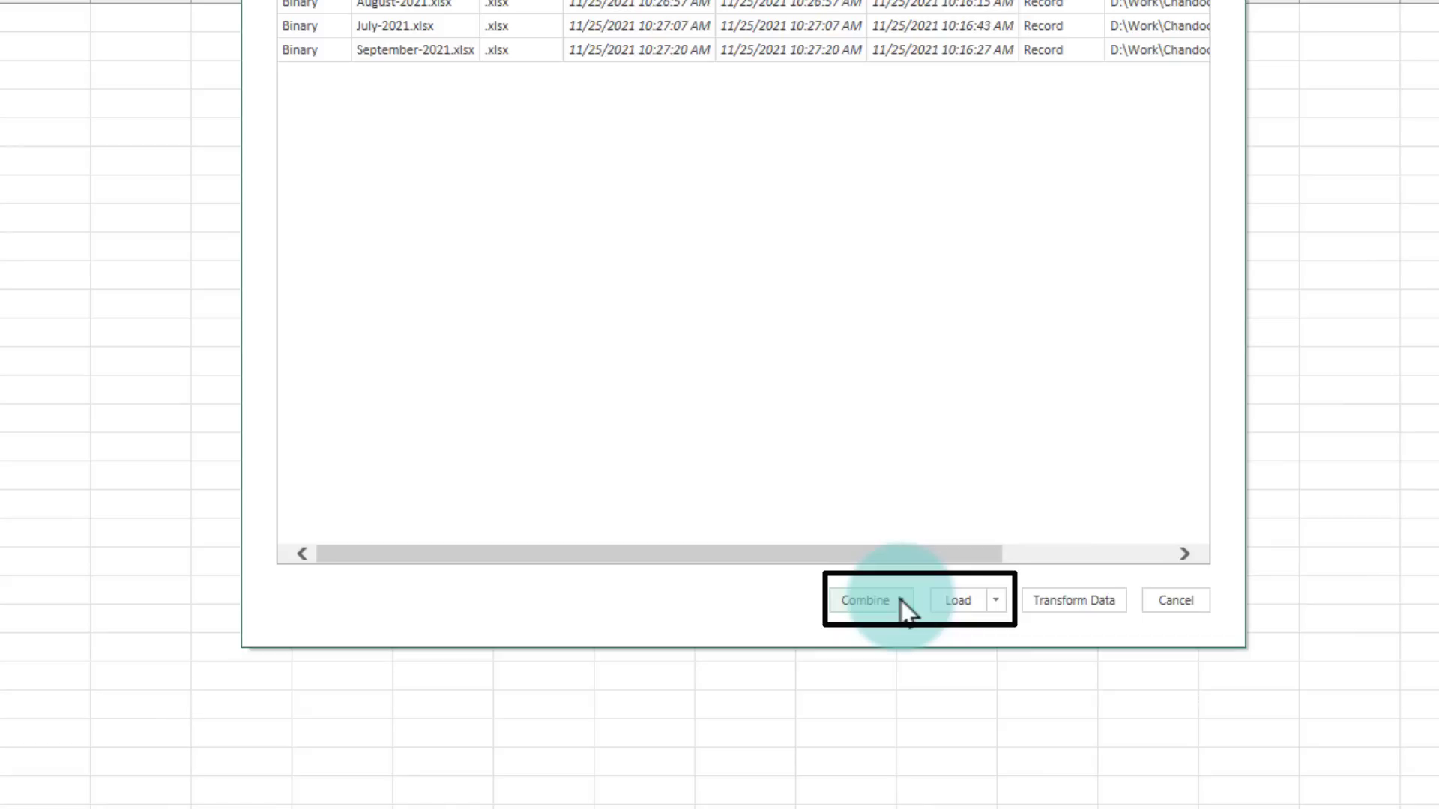
left_click(901, 600)
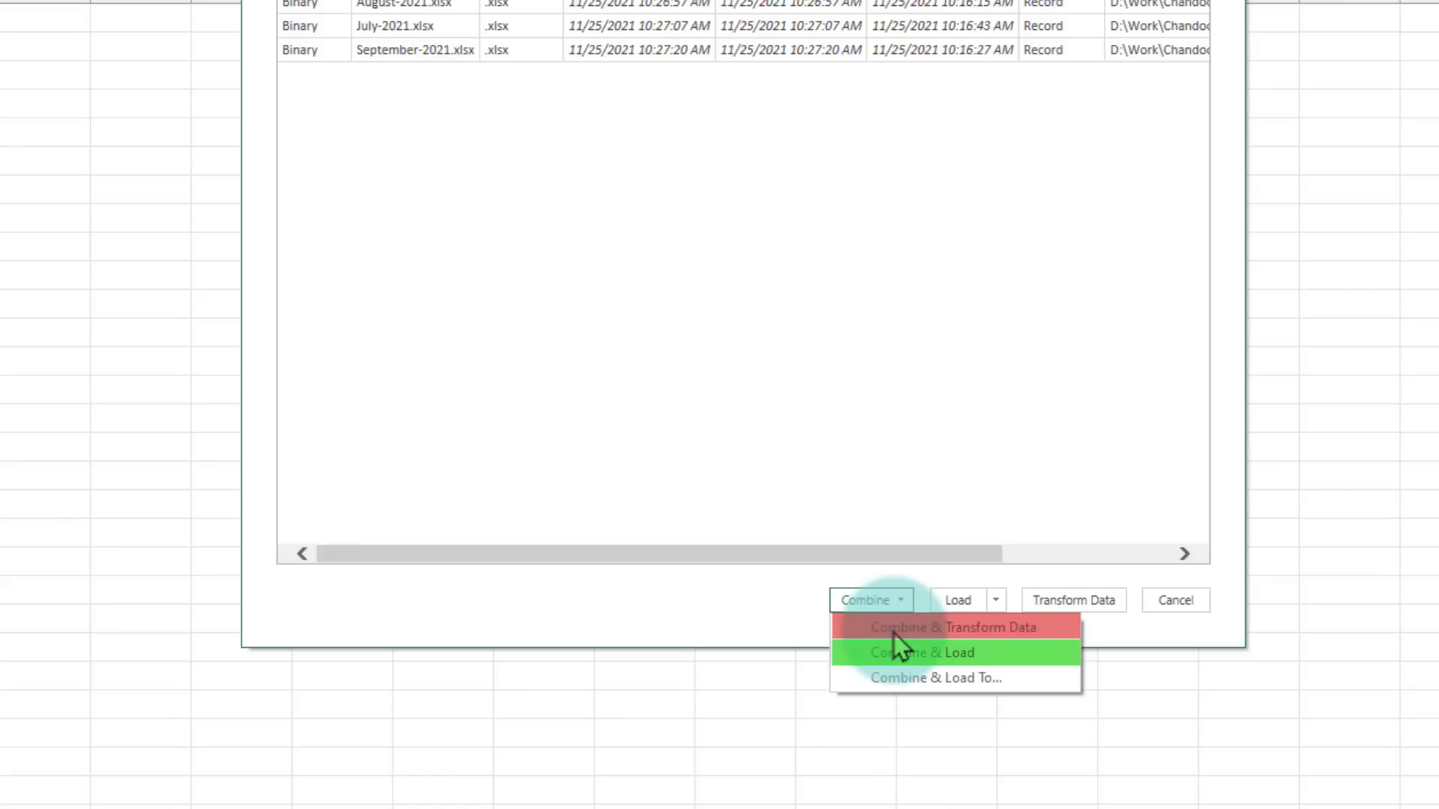
- Combine & Transform the July, August and September workbooks using each file's Data table
left_click(893, 633)
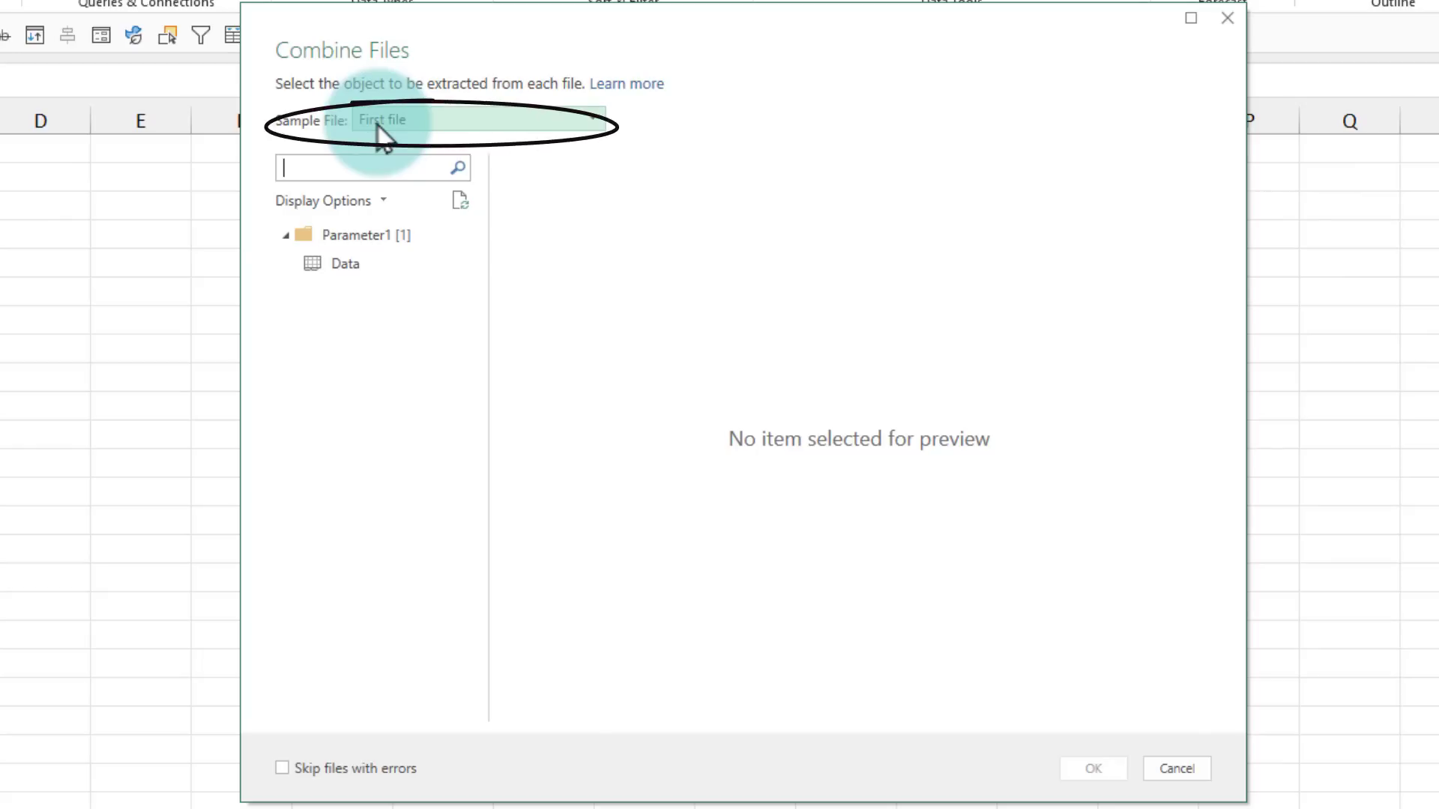
left_click(340, 272)
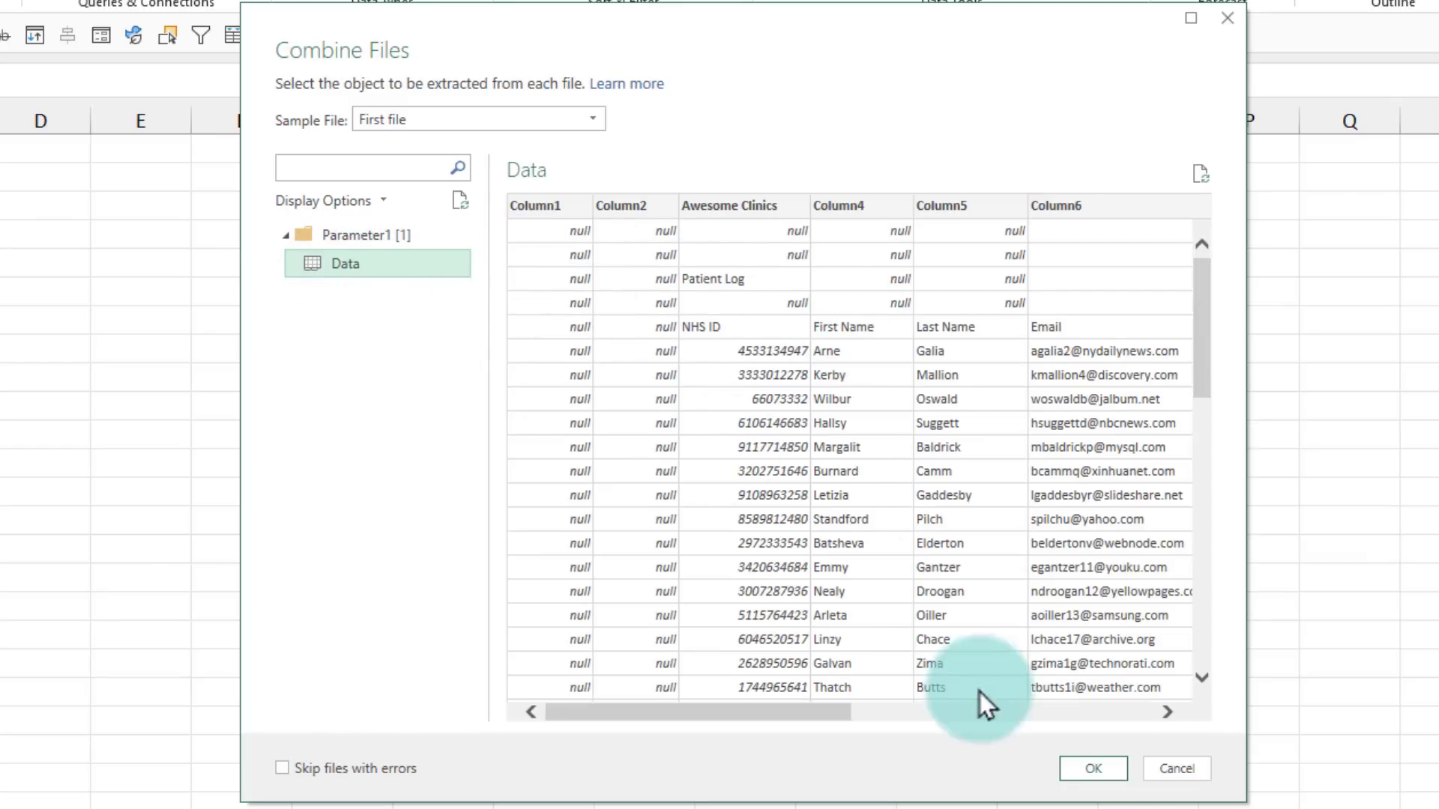
left_click(1069, 775)
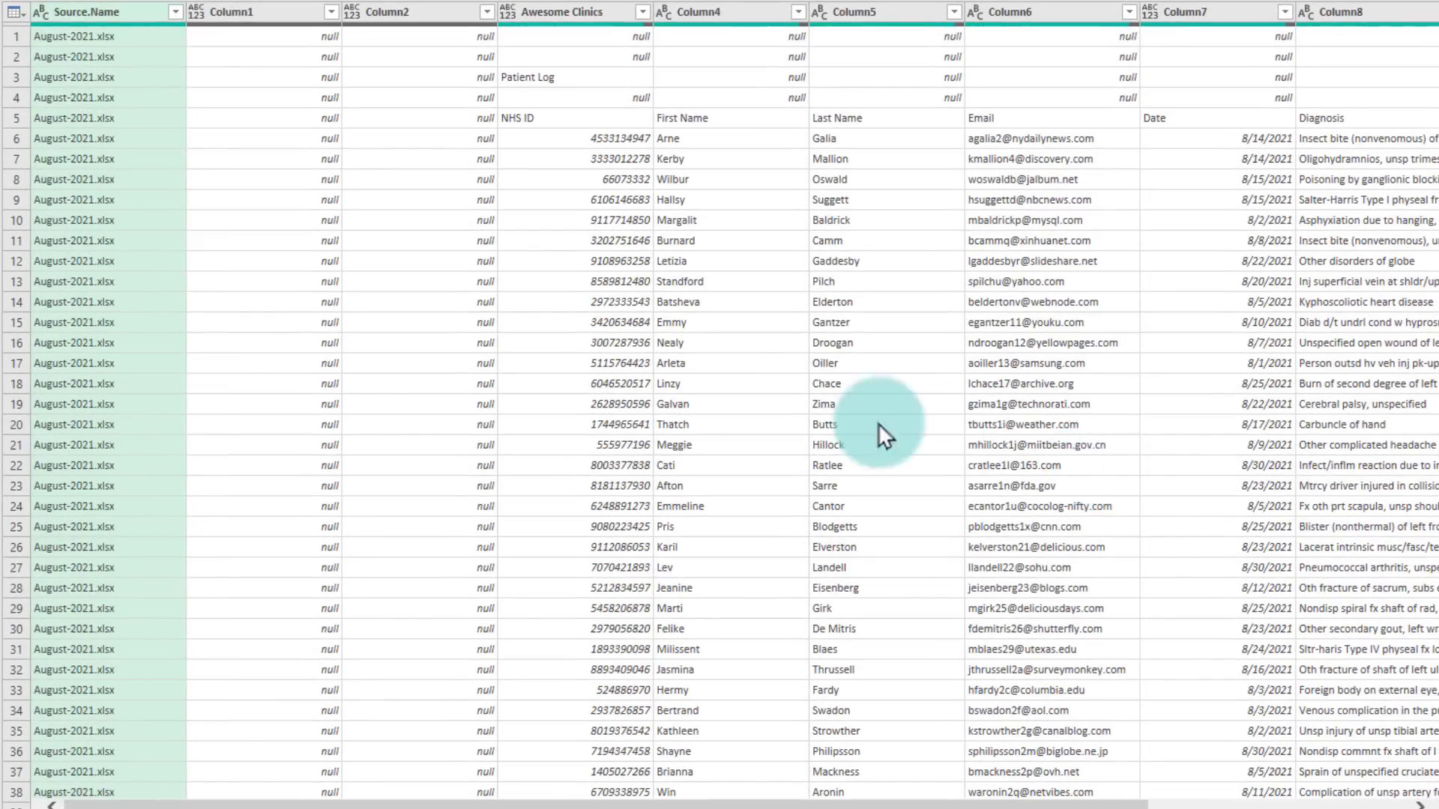
- Scroll the preview to find where the July-2021 and September-2021 rows begin in Source.Name
scroll(126, 282, "down", 4)
scroll(126, 281, "down", 20)
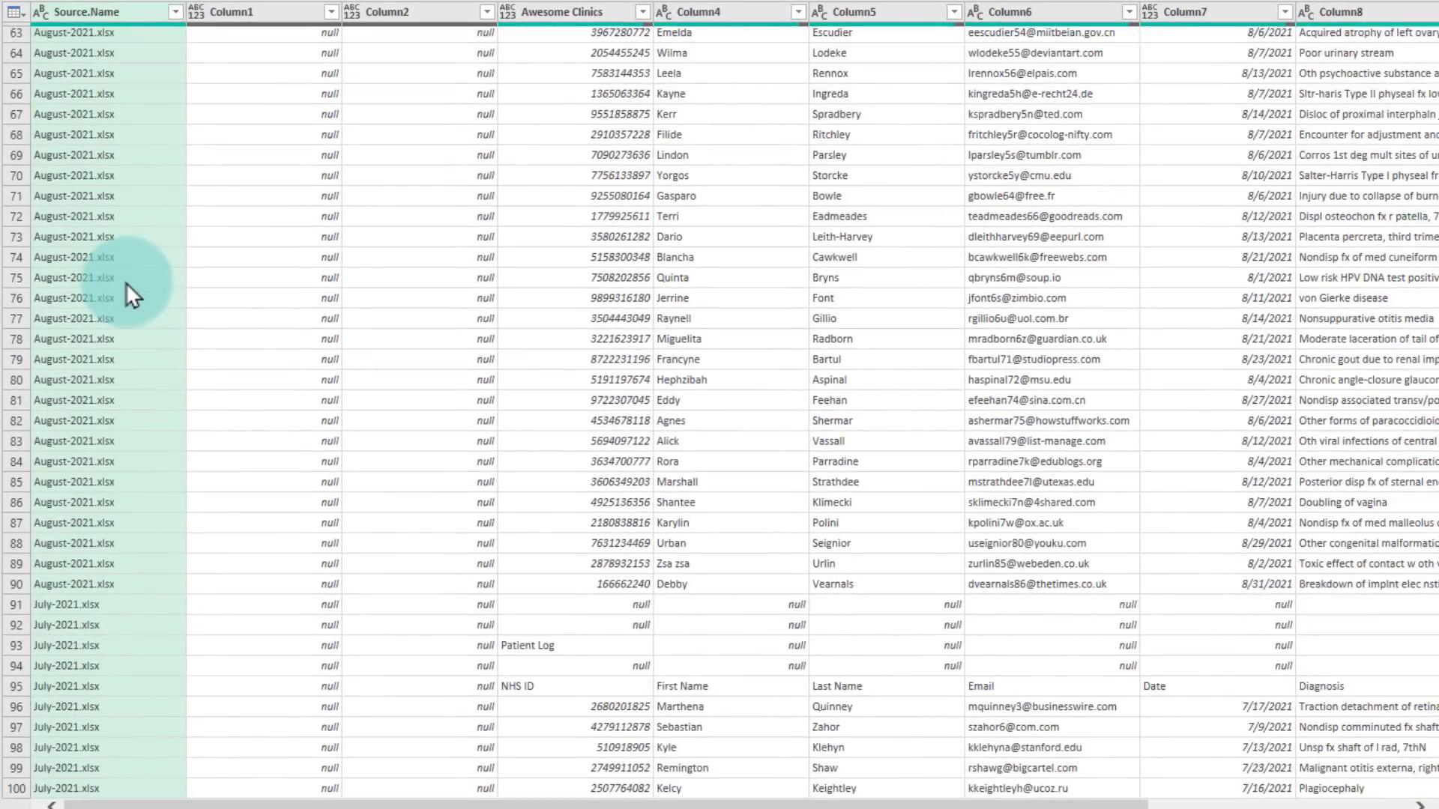
left_click(80, 142)
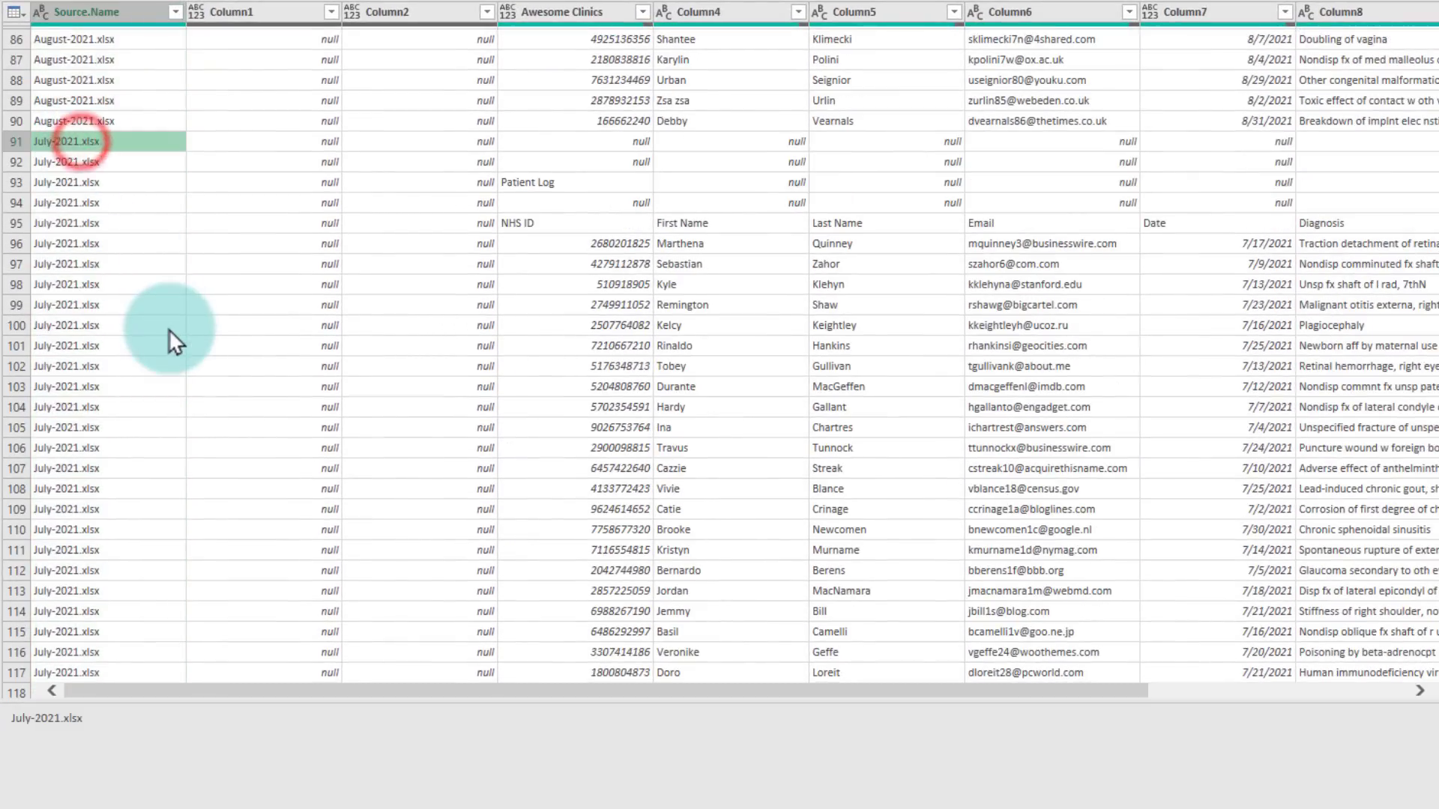
scroll(169, 330, "down", 20)
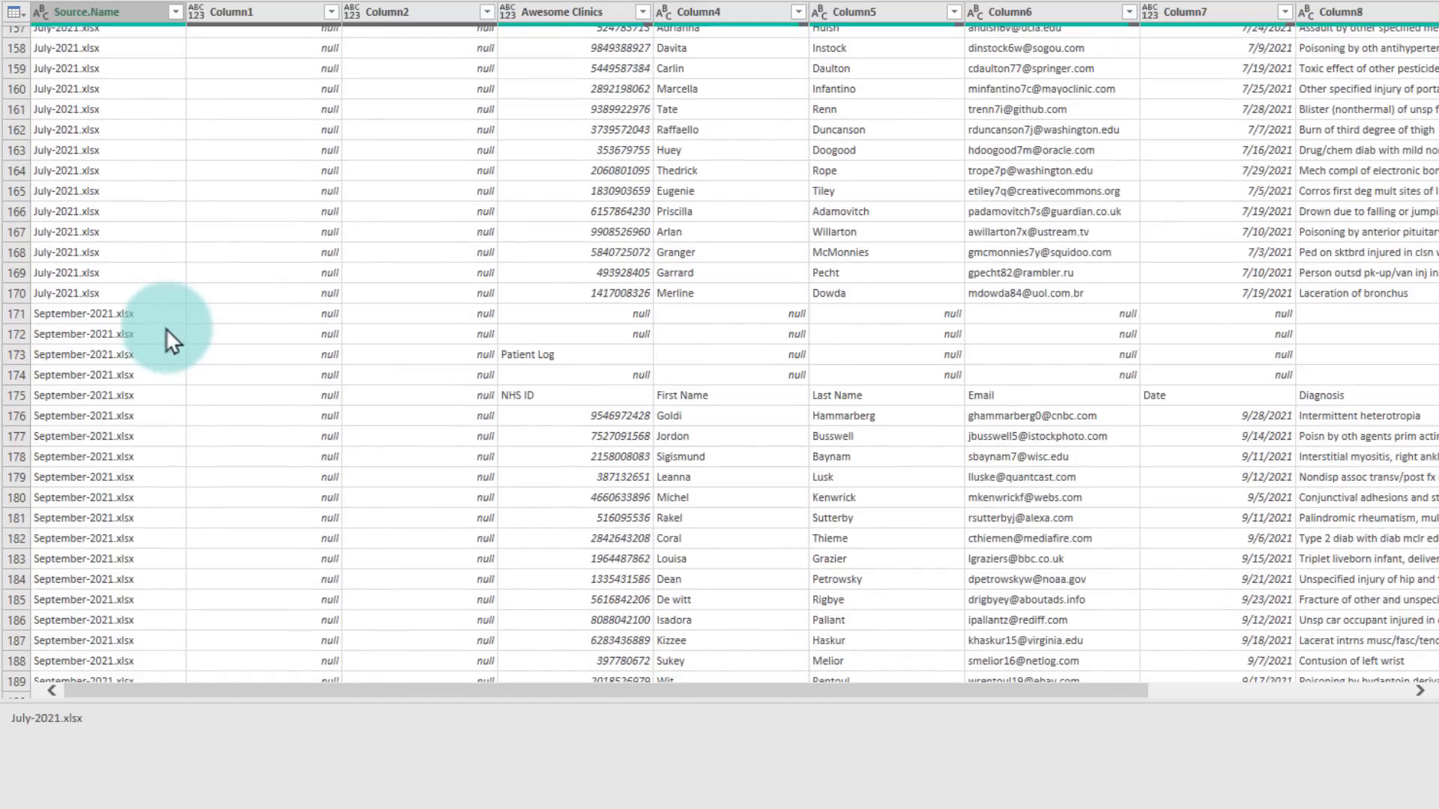
left_click(128, 313)
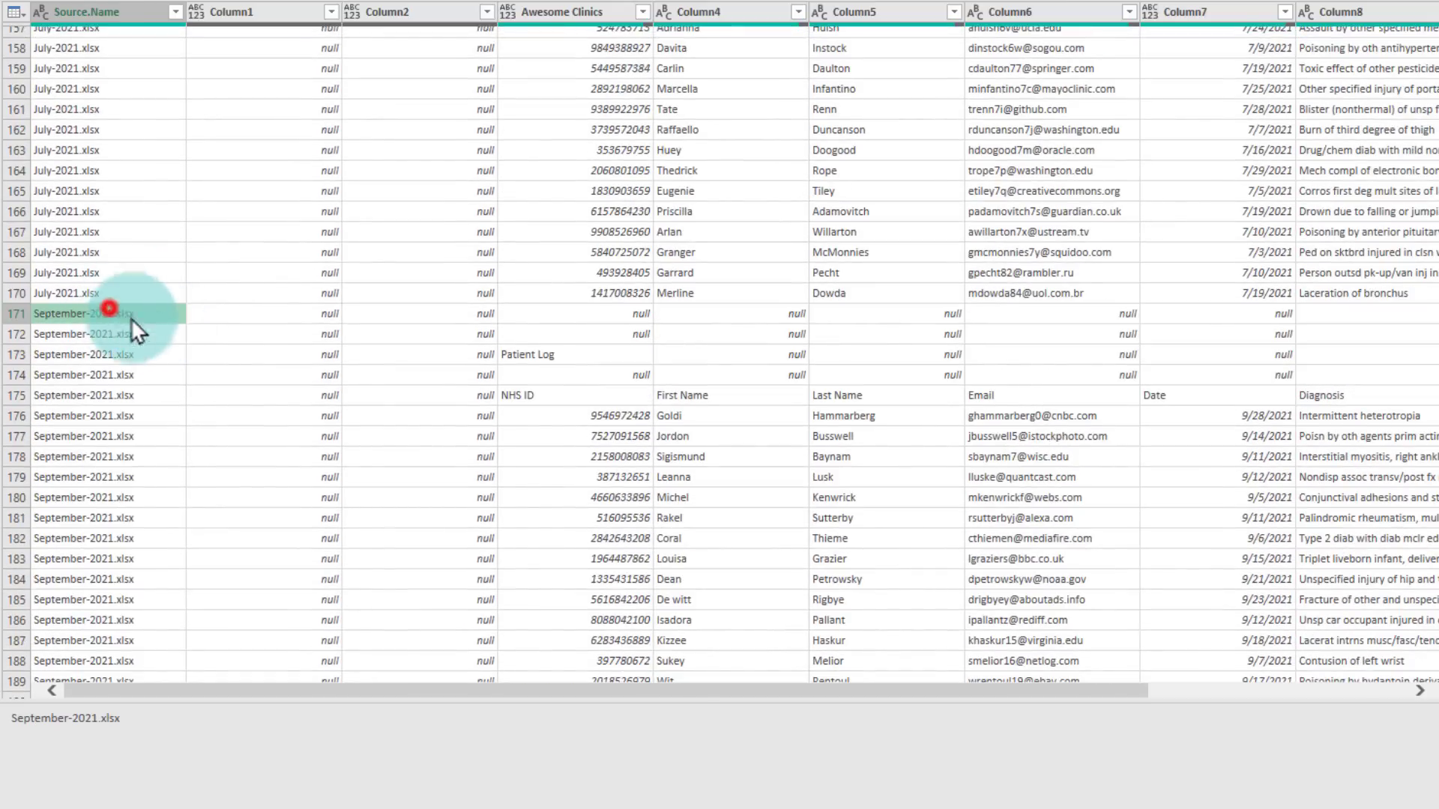
scroll(247, 368, "down", 12)
scroll(248, 368, "down", 8)
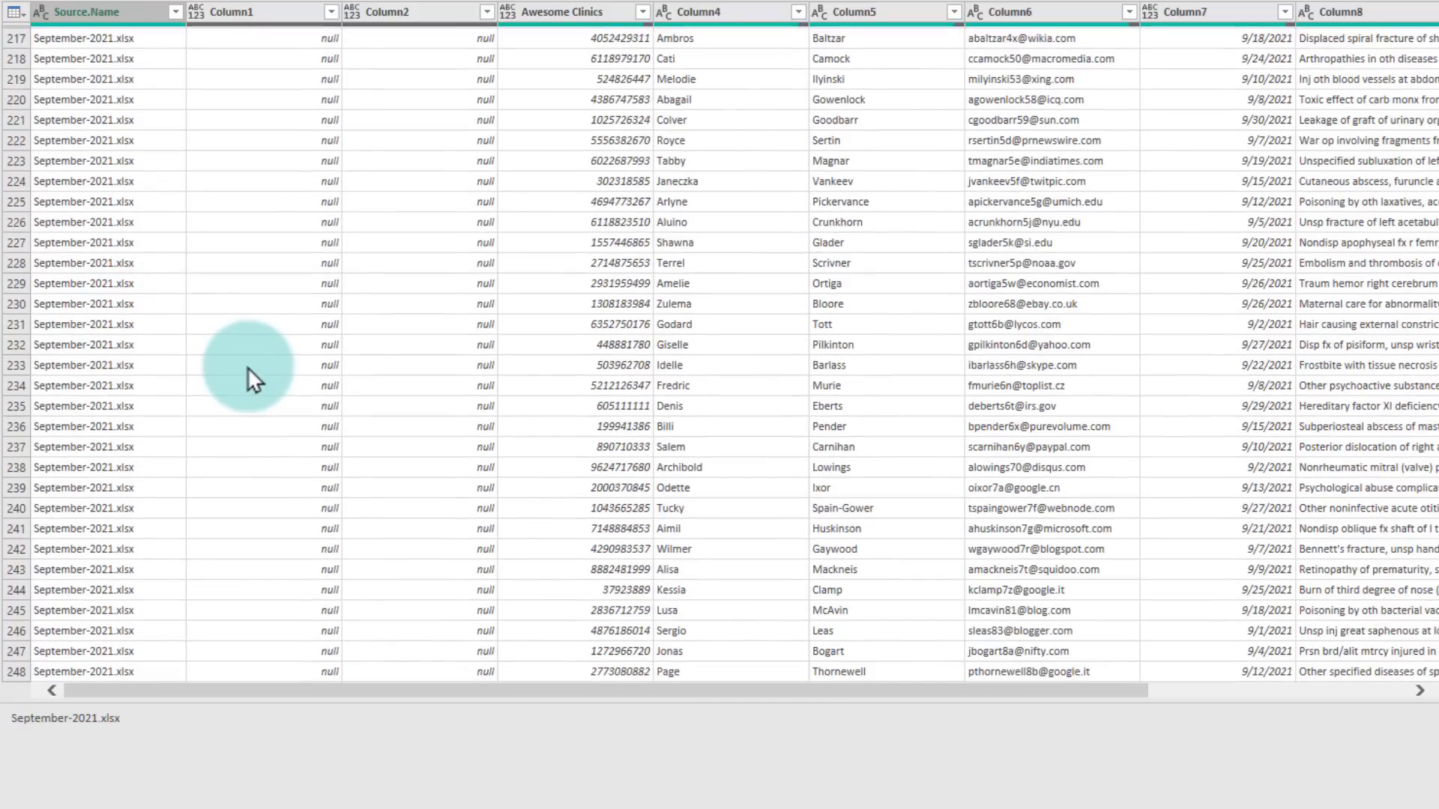
scroll(247, 367, "up", 20)
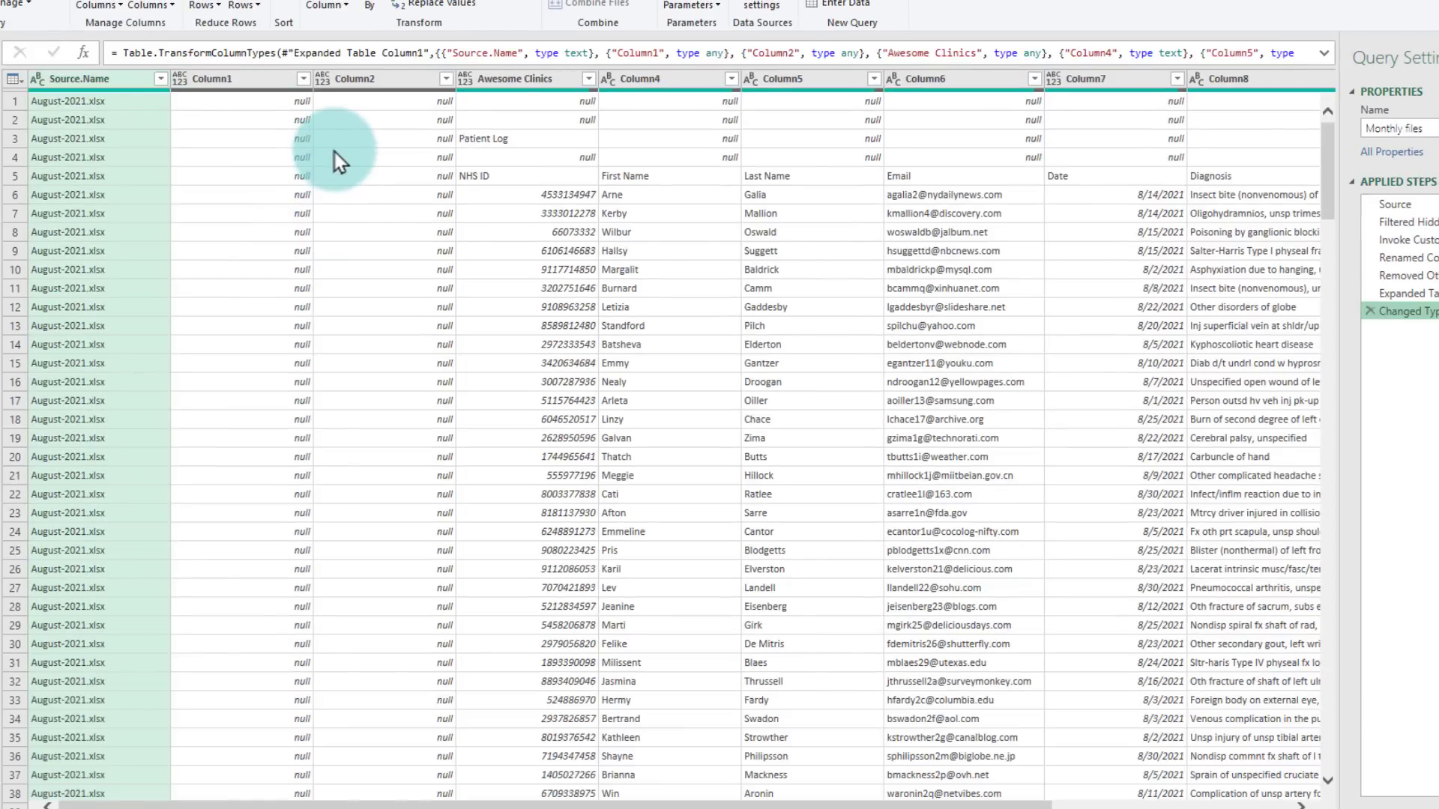
- Select Source.Name, Column1 and Column2 together and delete them in a Removed Columns step
left_click(387, 82, "shift")
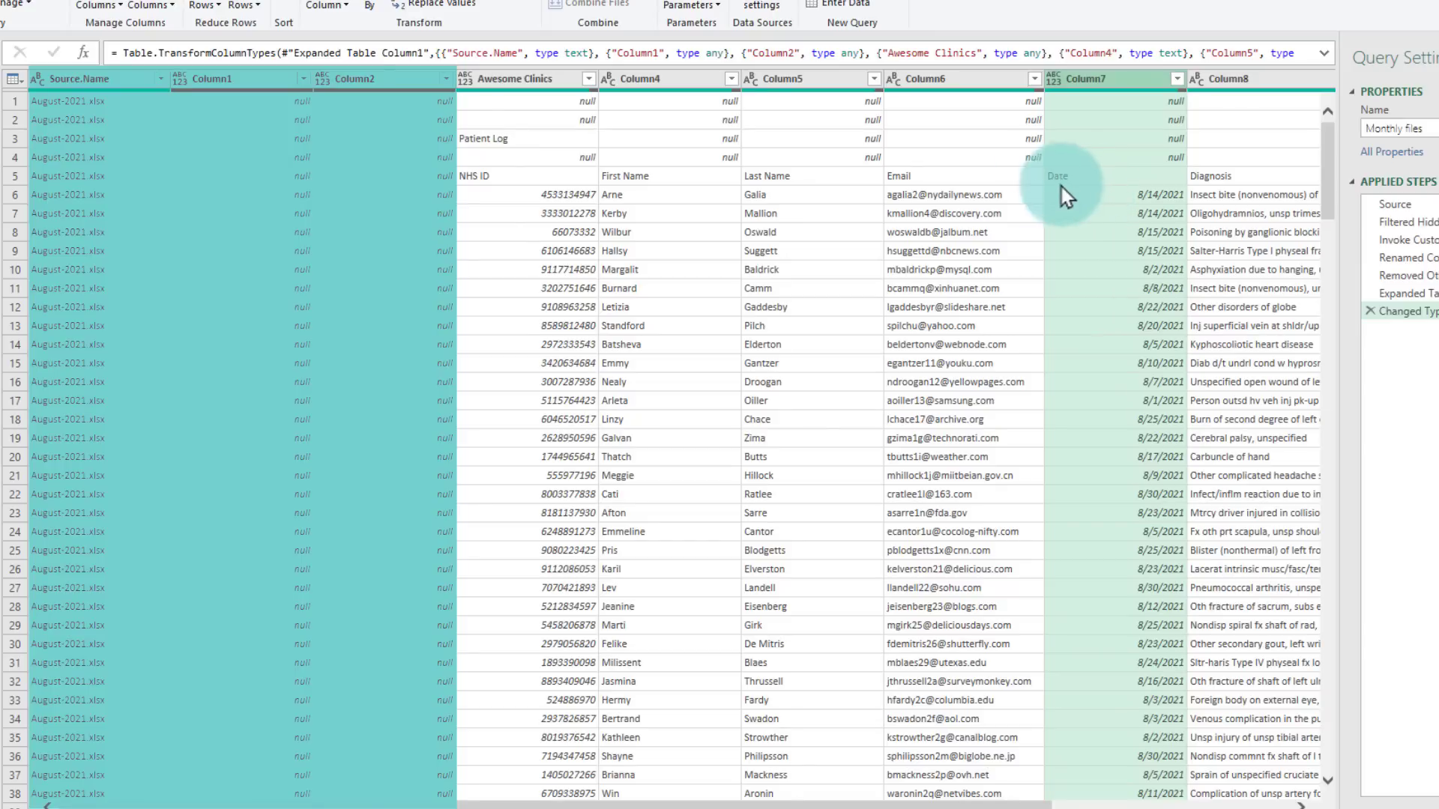
left_click(352, 79)
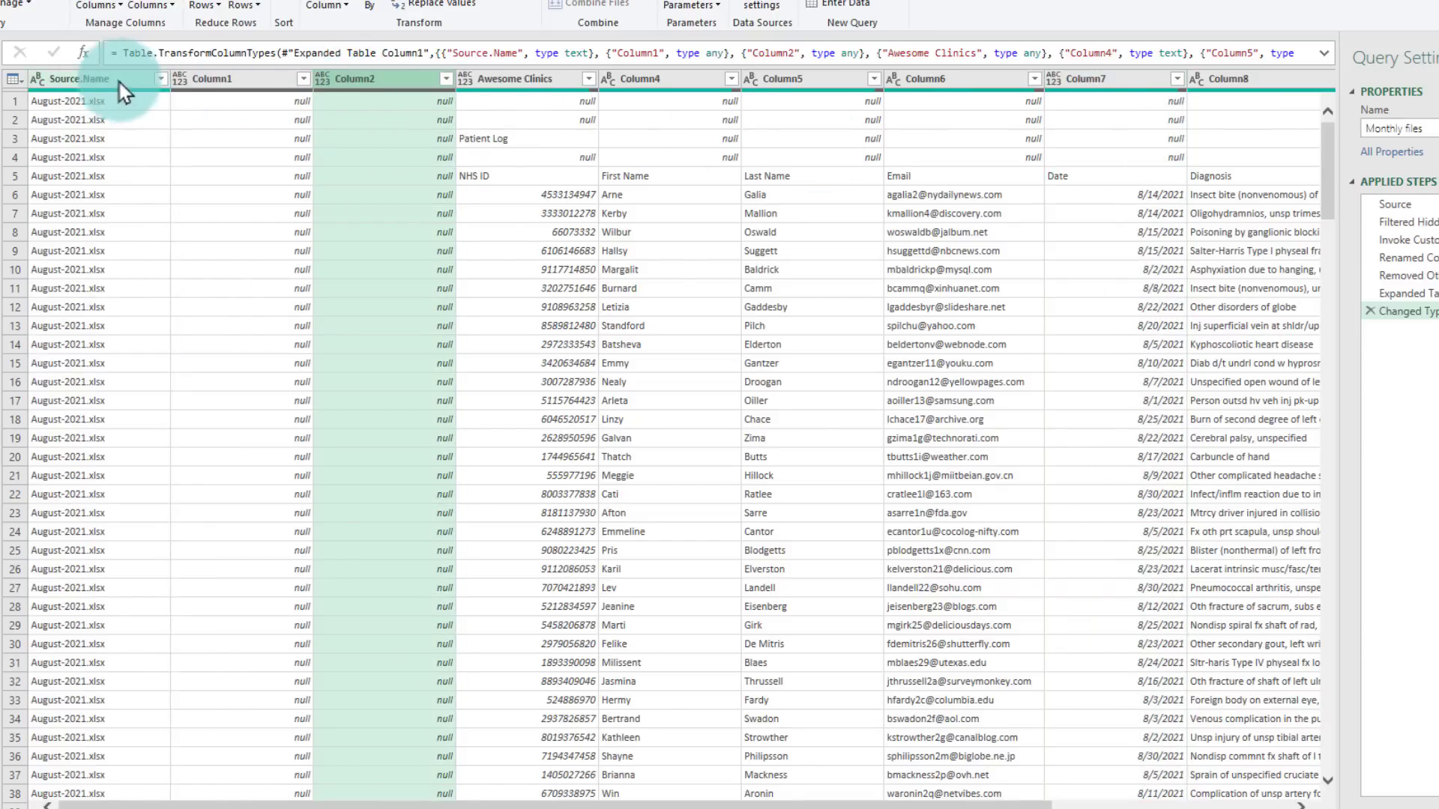
left_click(88, 78, "shift")
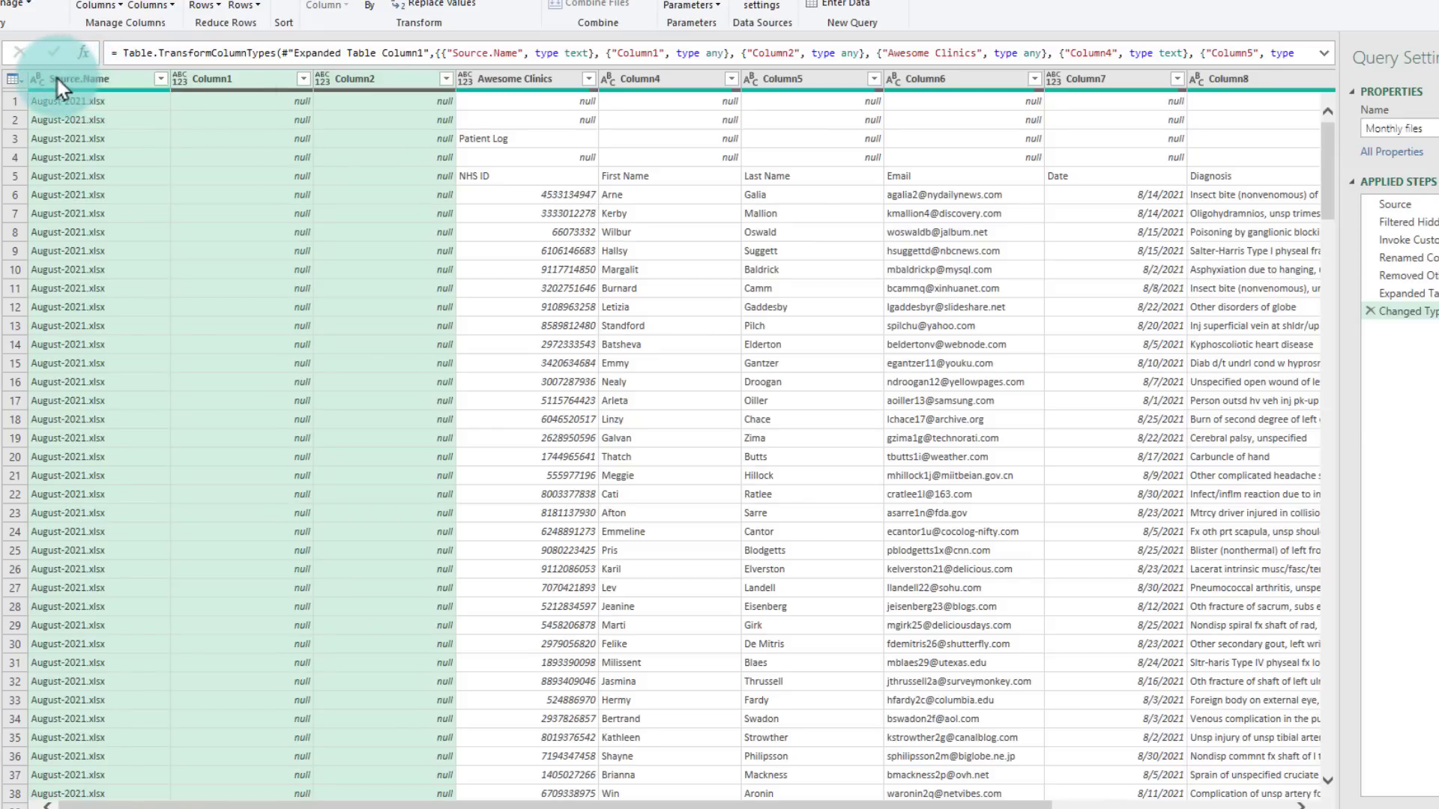
right_click(57, 75)
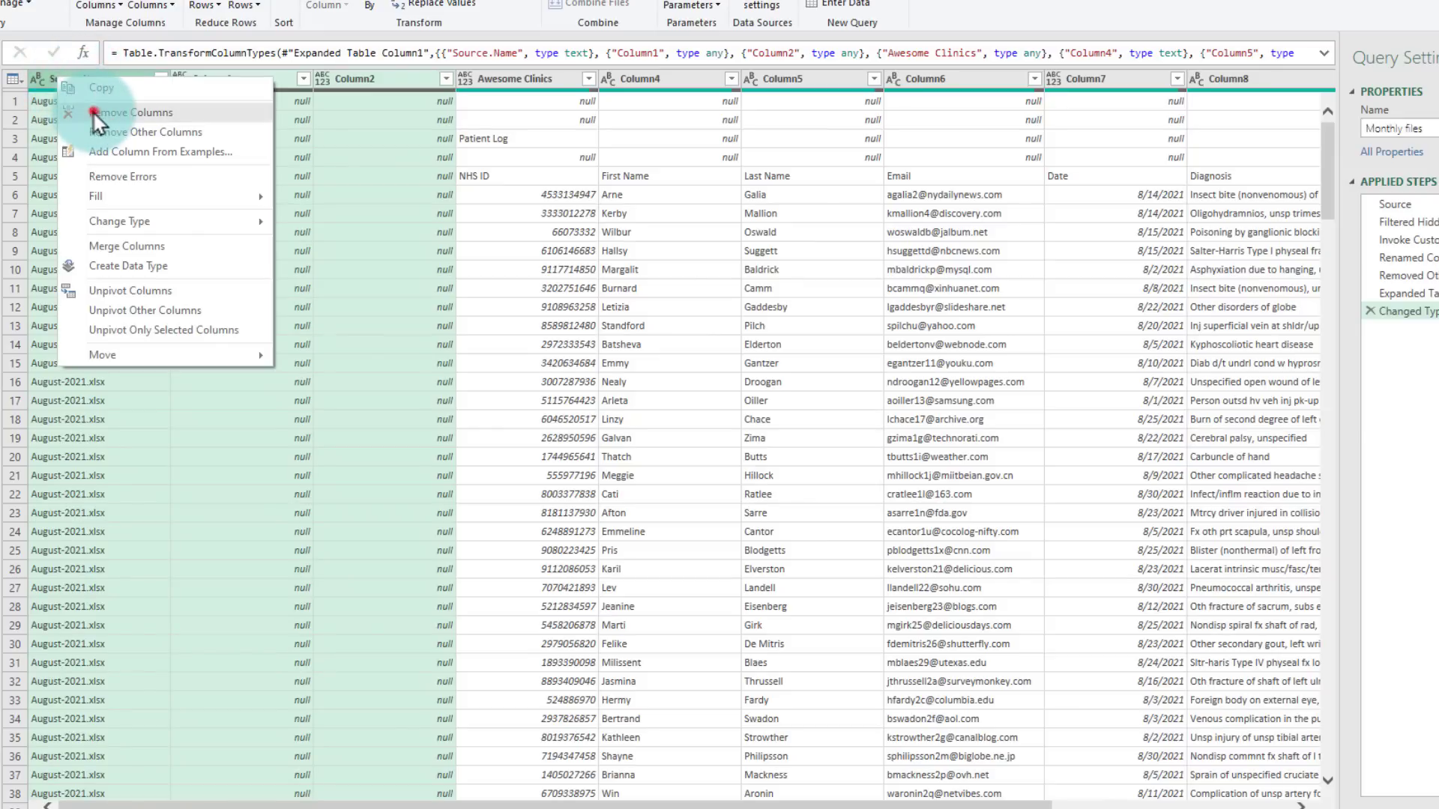
left_click(93, 114)
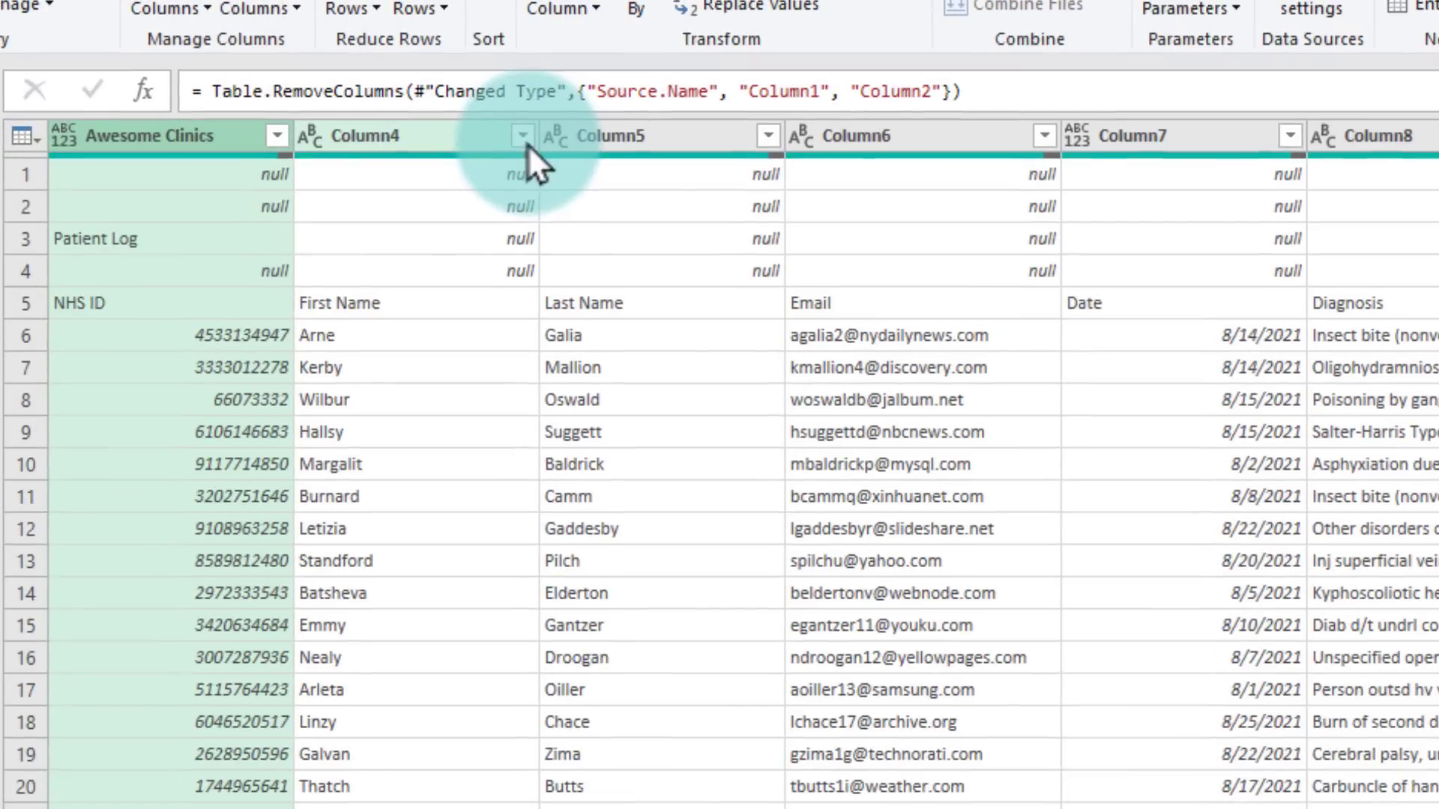
- Filter (null) out of Column4, leaving the NHS ID header line as row 1
left_click(300, 78)
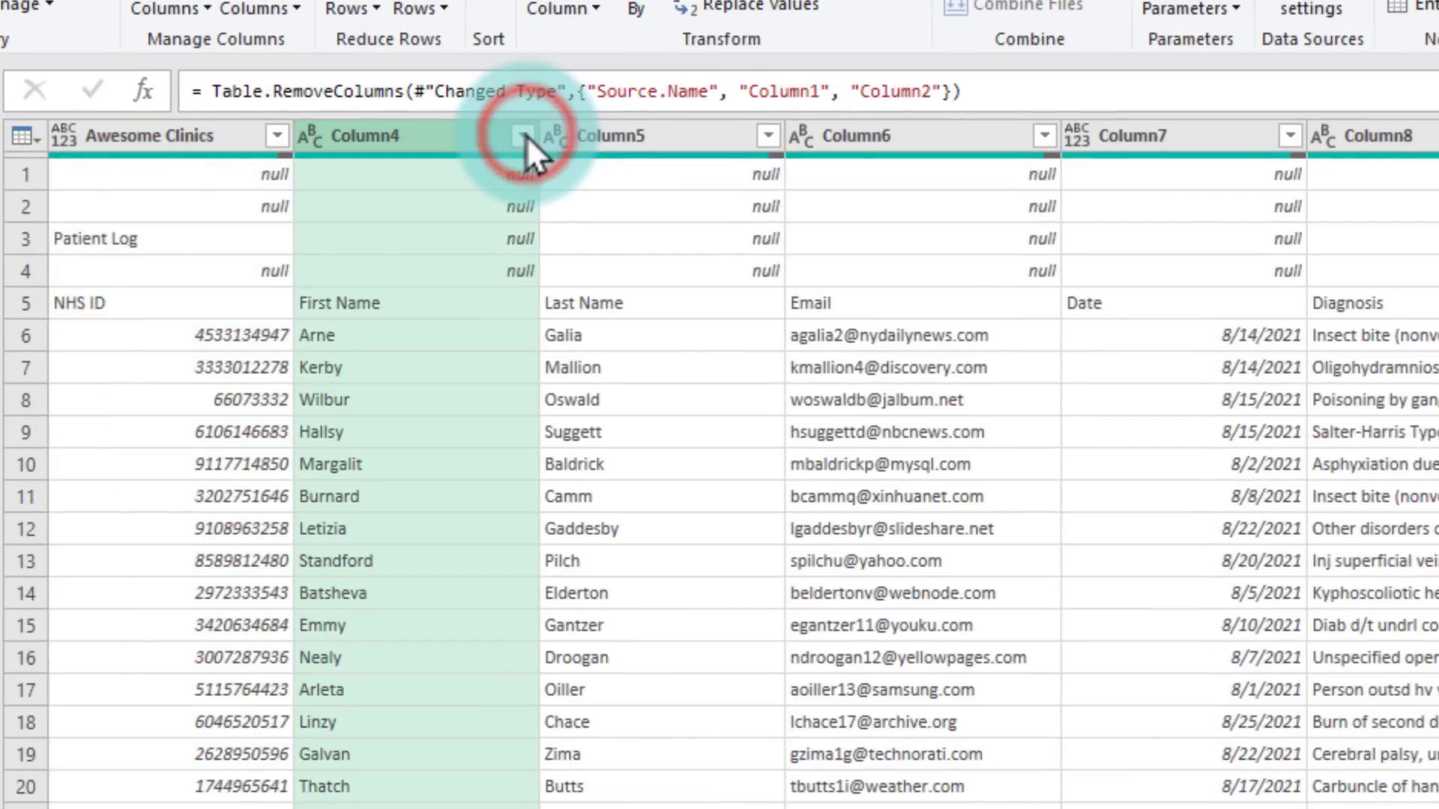
left_click(524, 136)
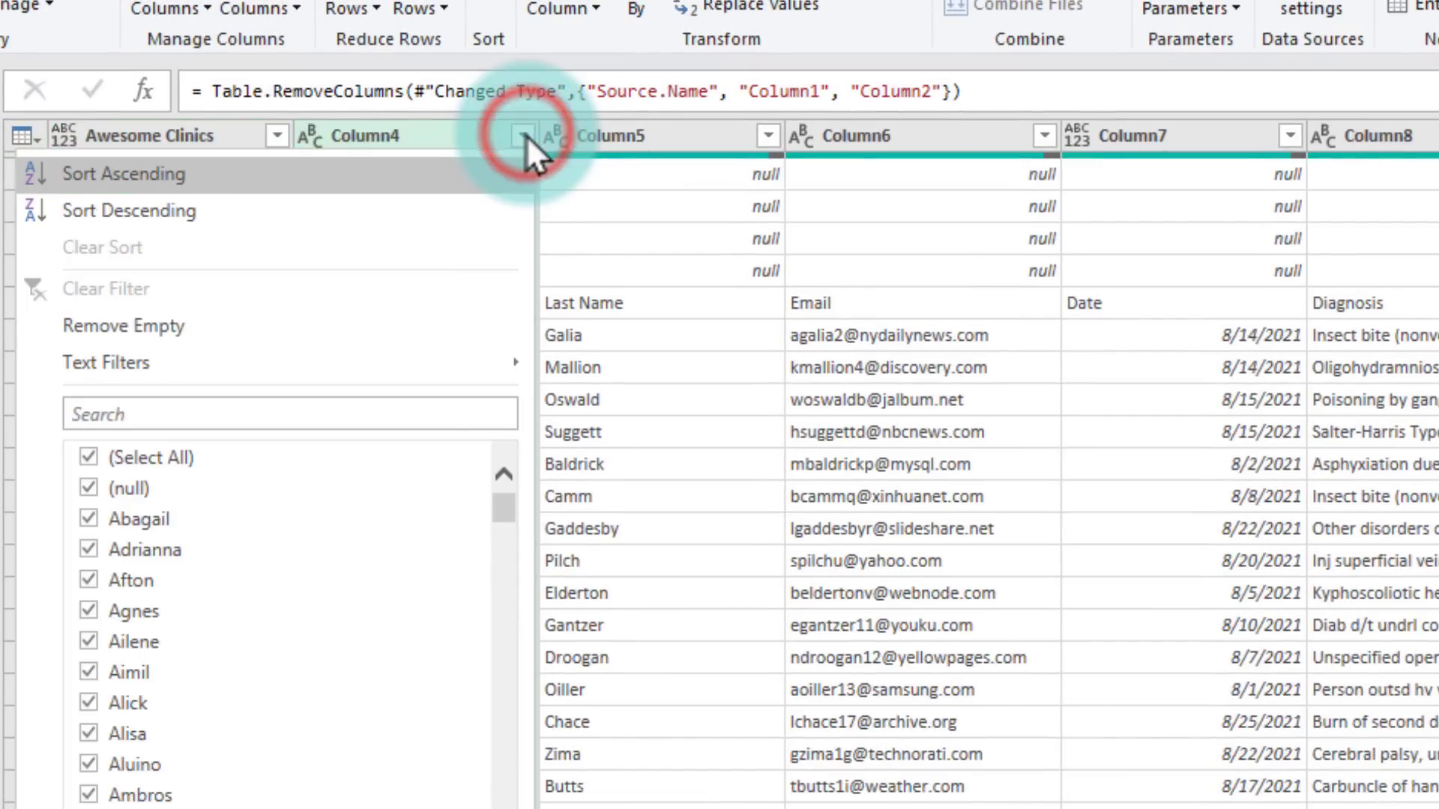
left_click(86, 488)
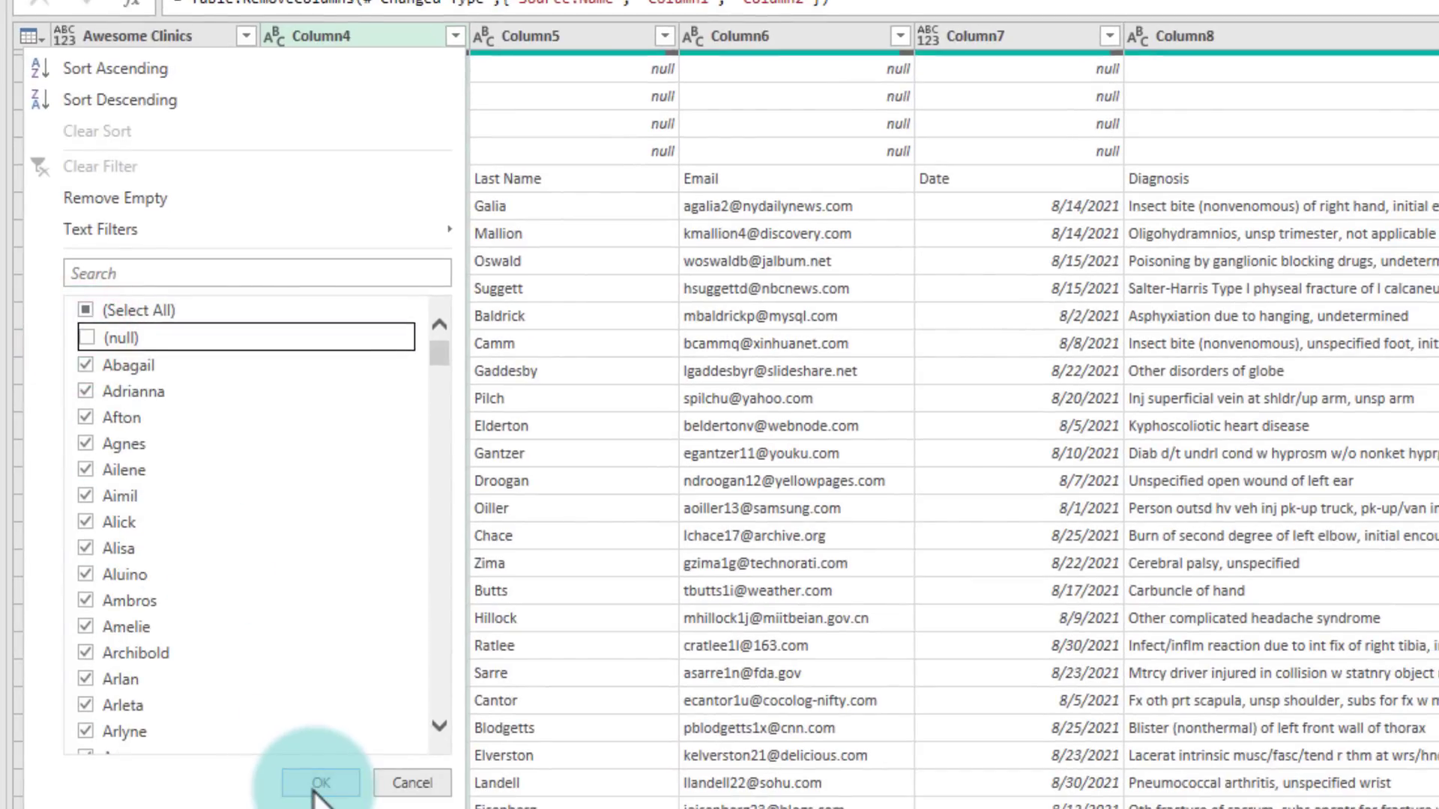
left_click(314, 784)
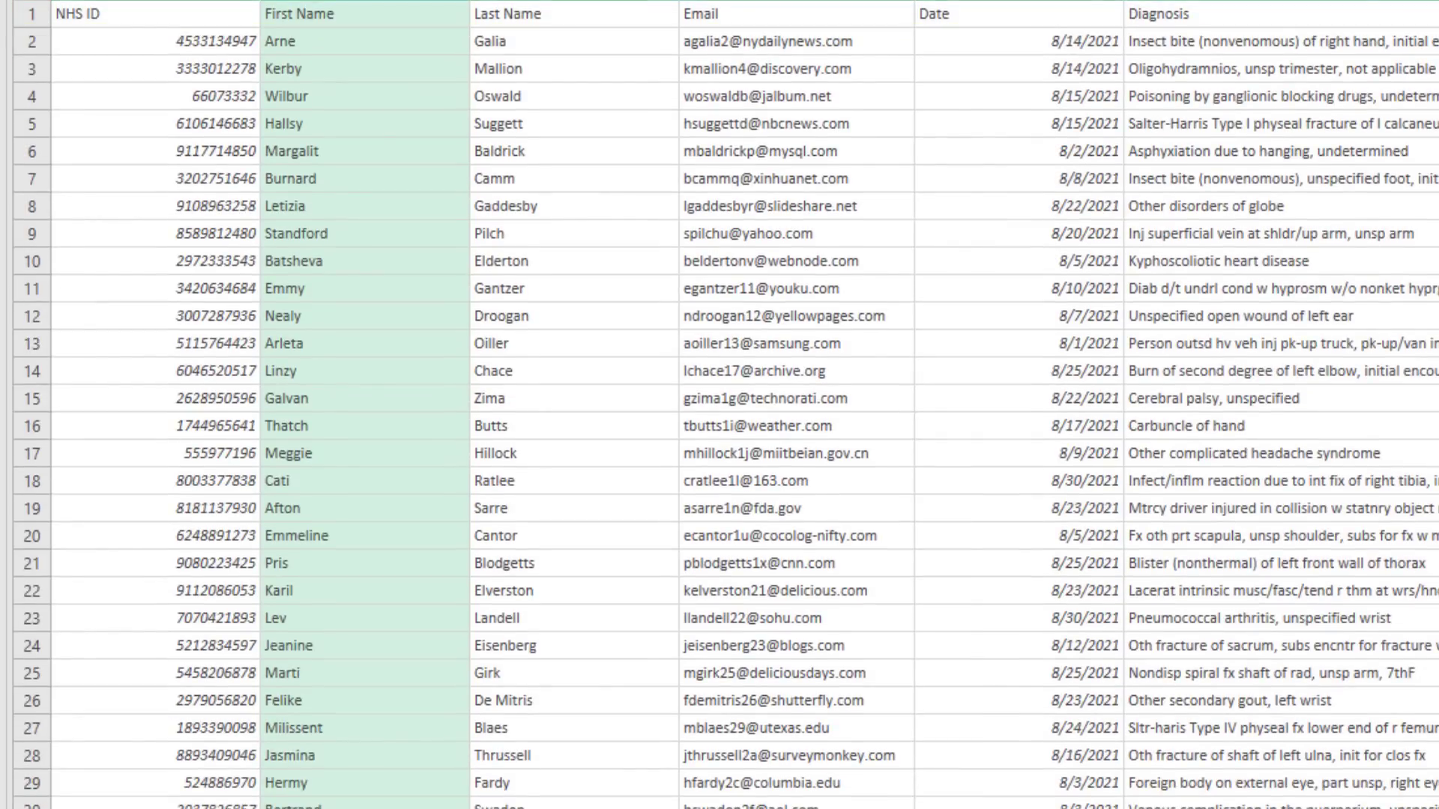
left_click(200, 426)
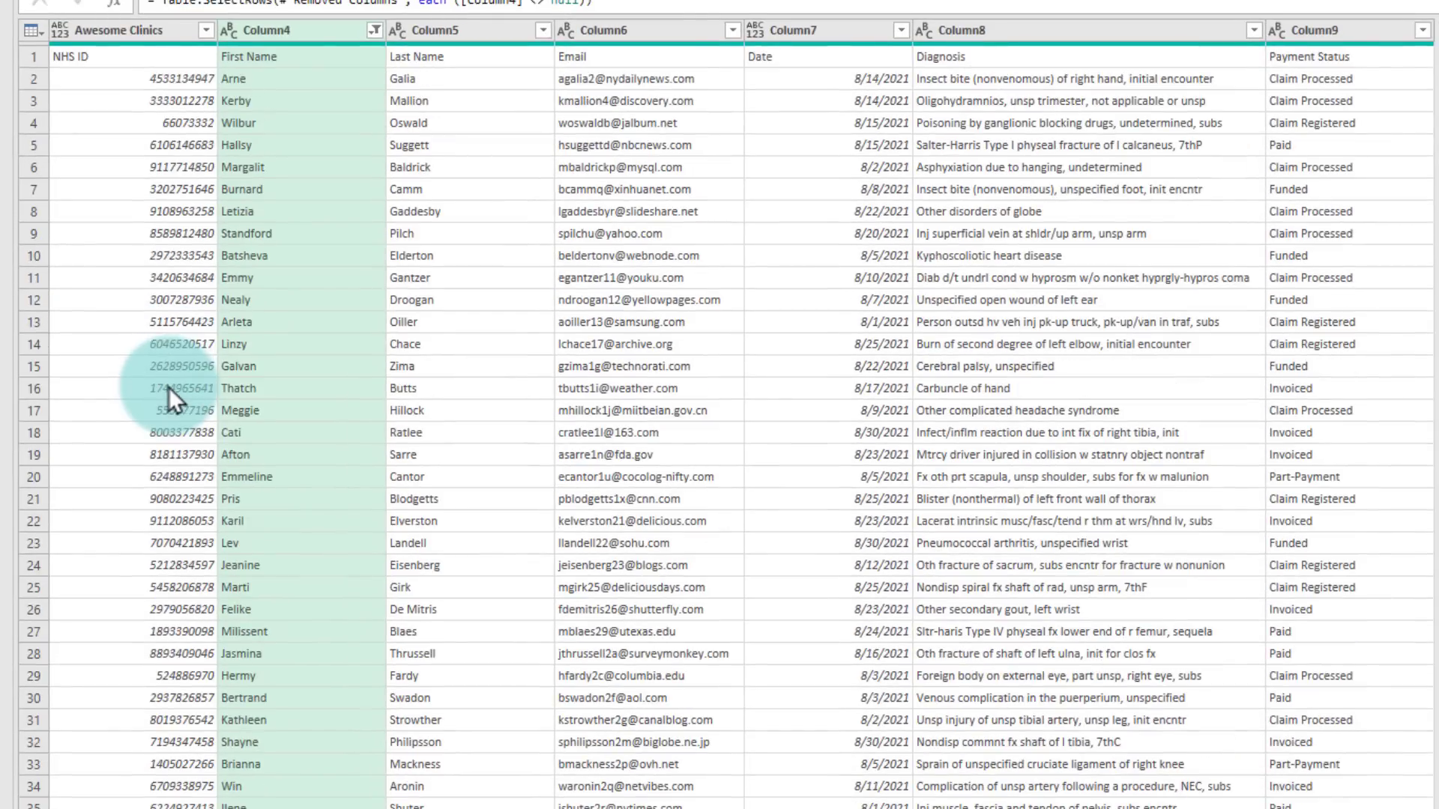
left_click(75, 59)
scroll(227, 396, "down", 5)
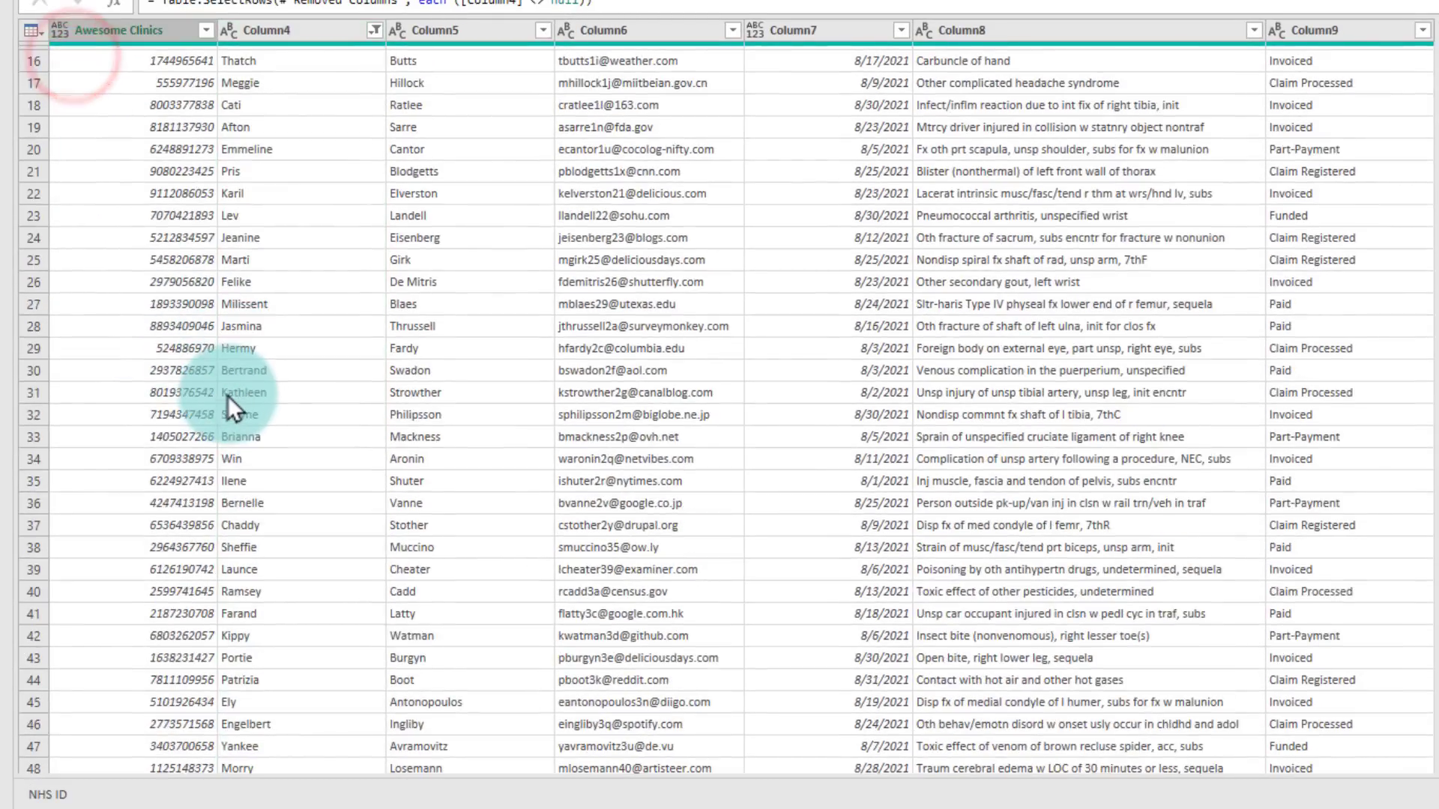
scroll(227, 396, "down", 17)
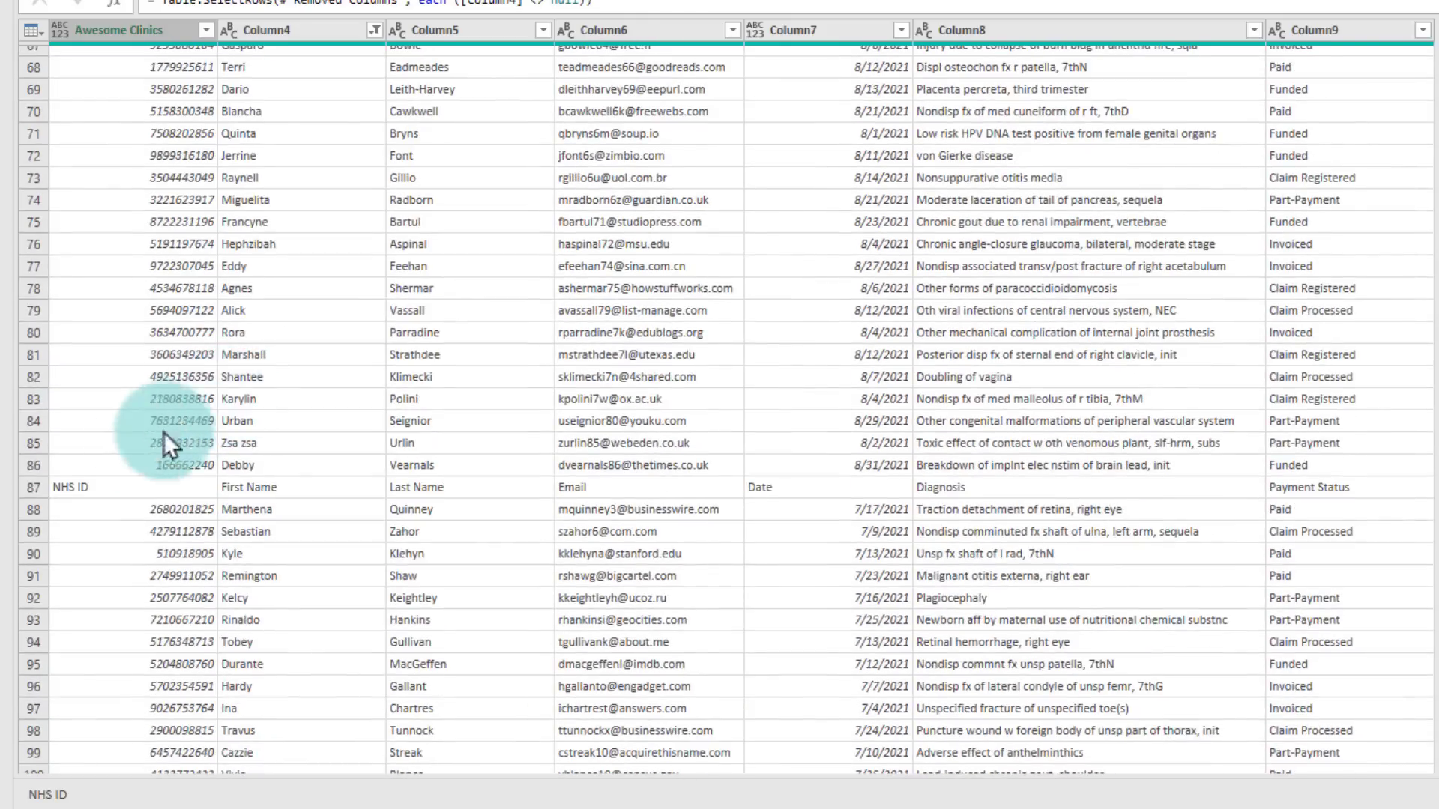
left_click(78, 486)
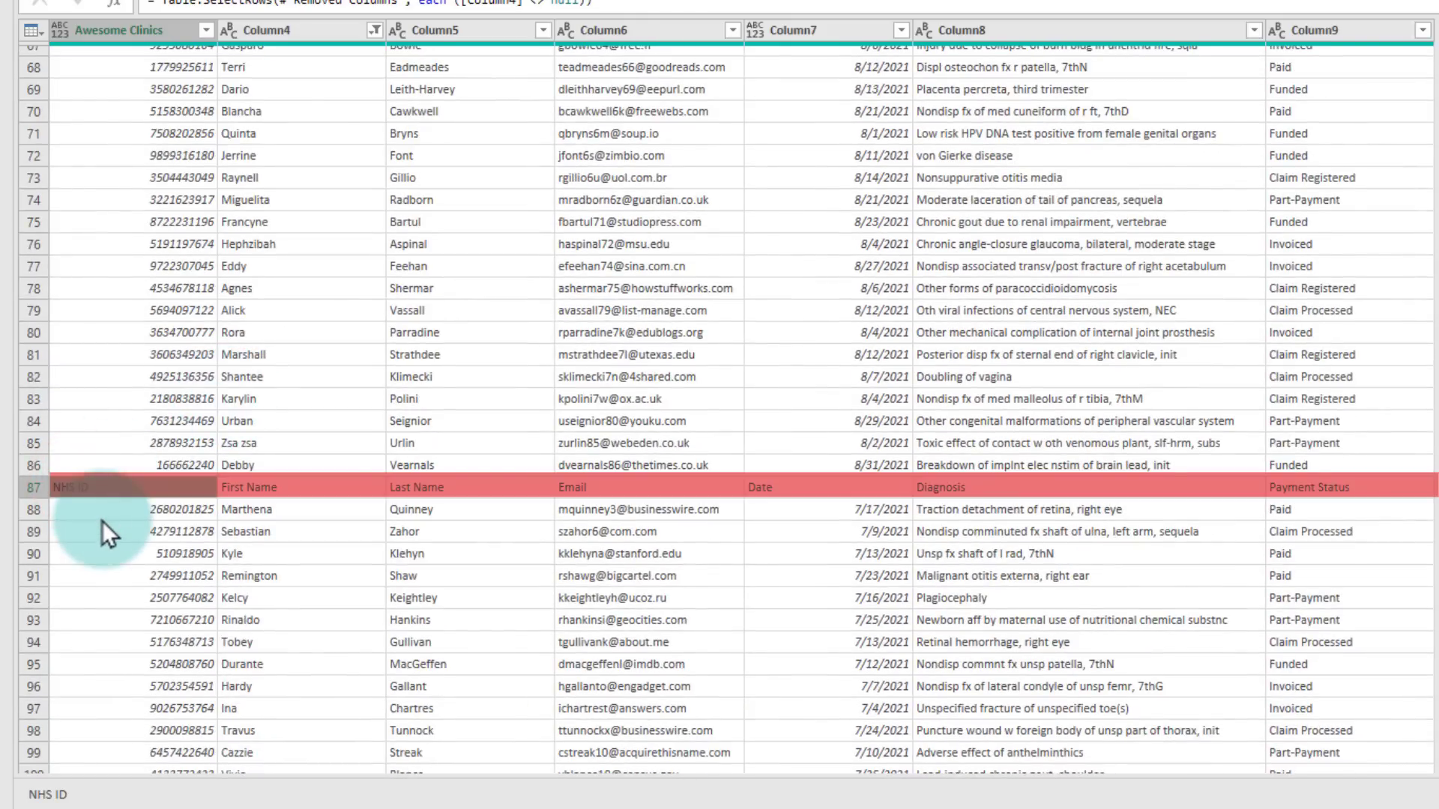
scroll(102, 520, "down", 18)
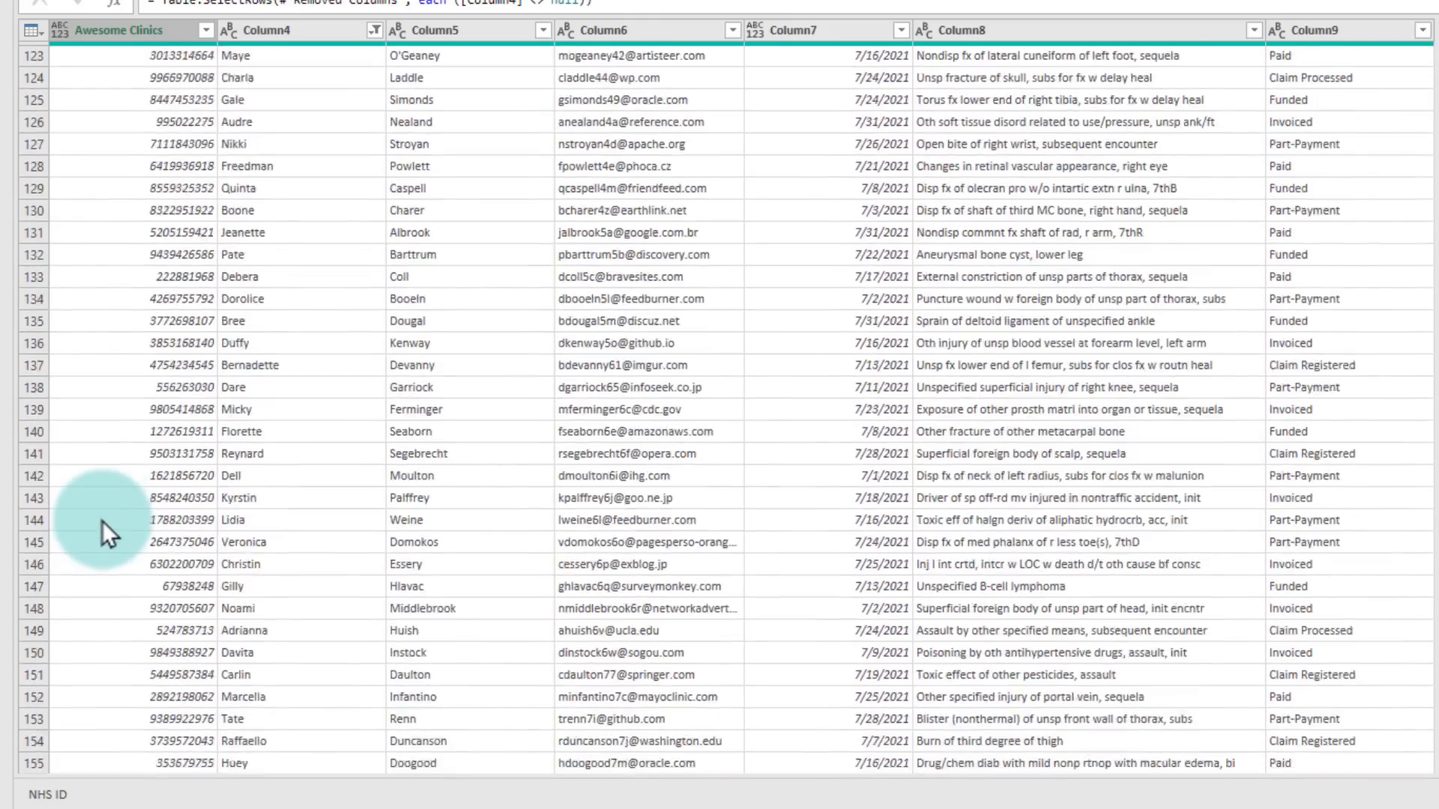
scroll(102, 521, "down", 8)
left_click(64, 393)
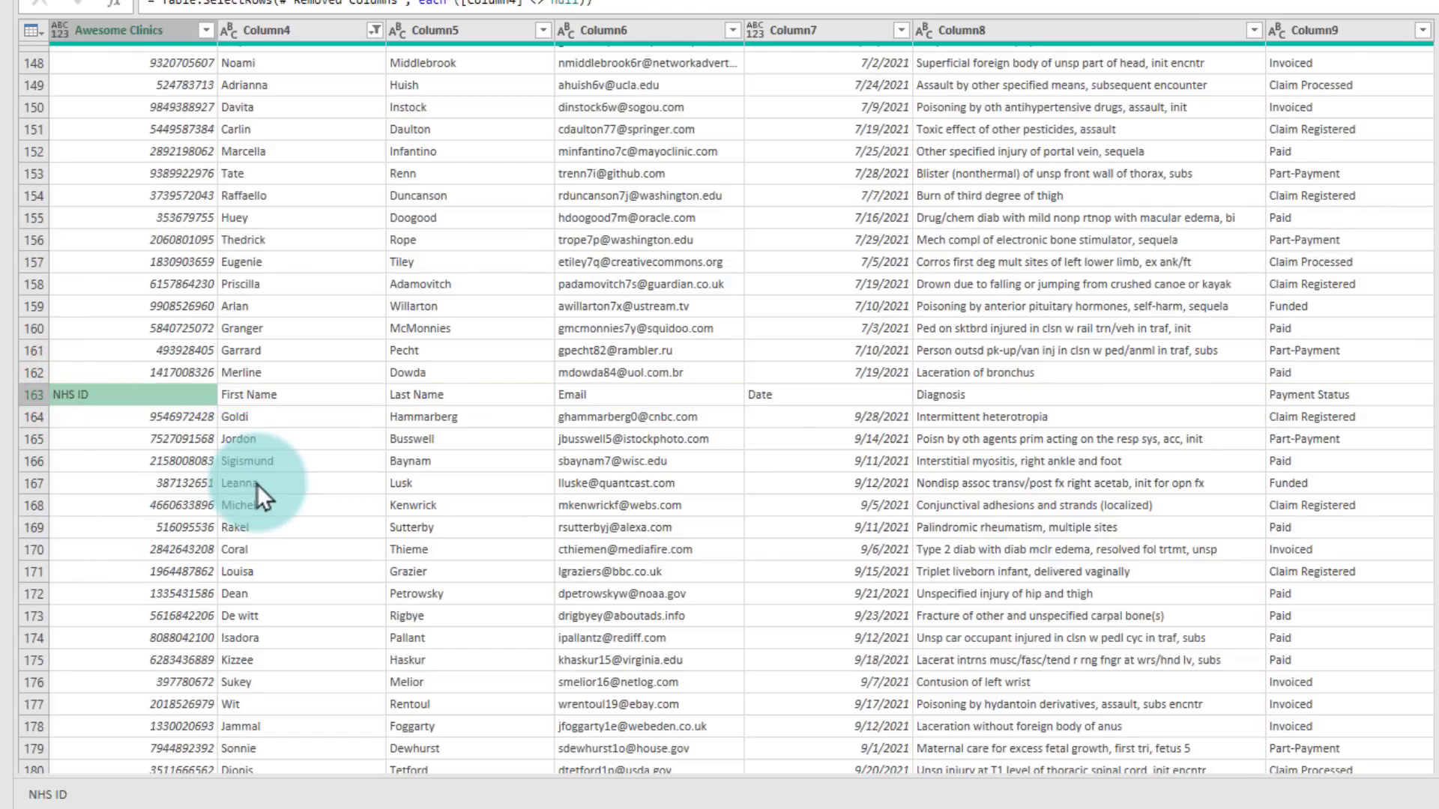
scroll(258, 484, "up", 20)
- Promote row 1 to headers: NHS ID, First Name, Last Name, Email, Date
left_click(472, 465)
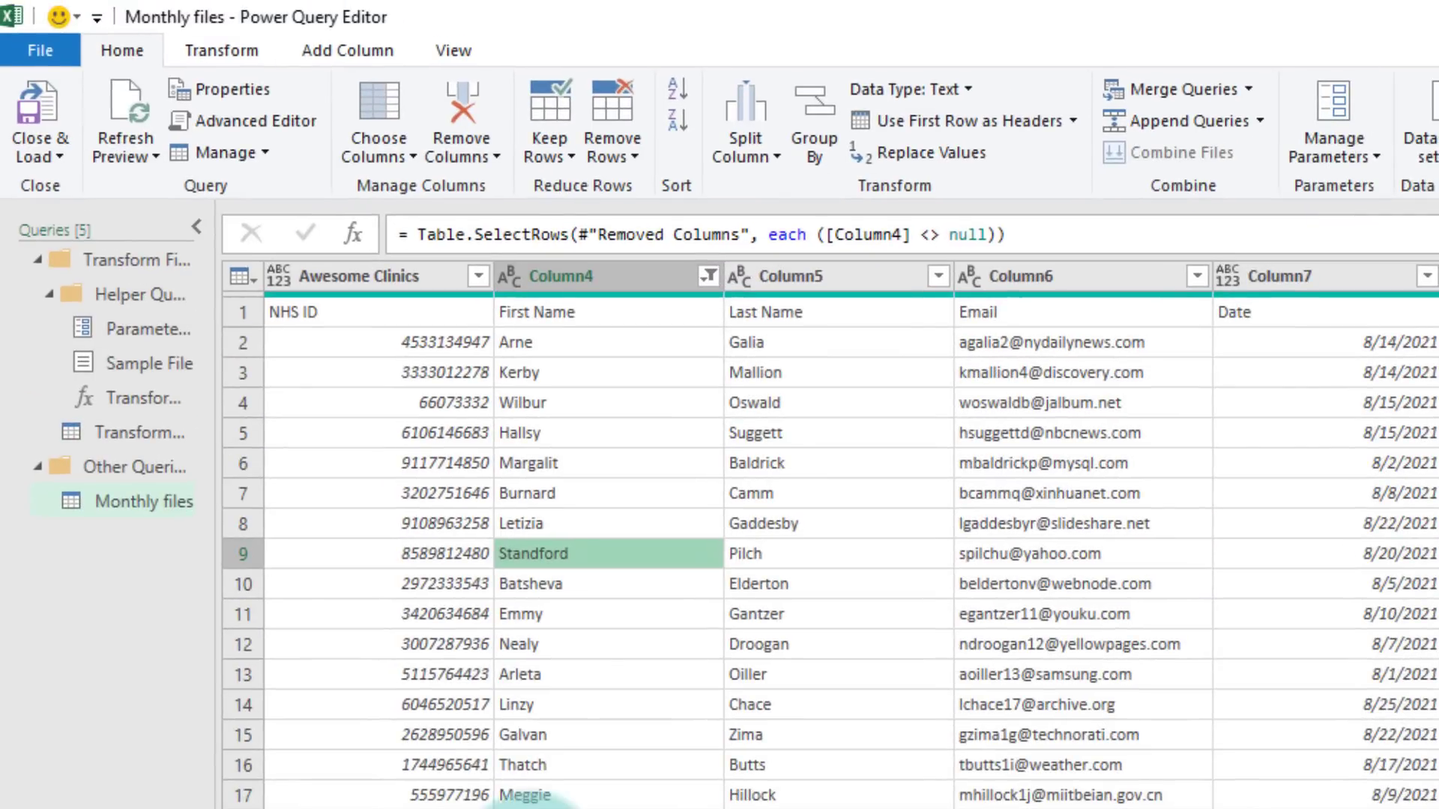
left_click(120, 45)
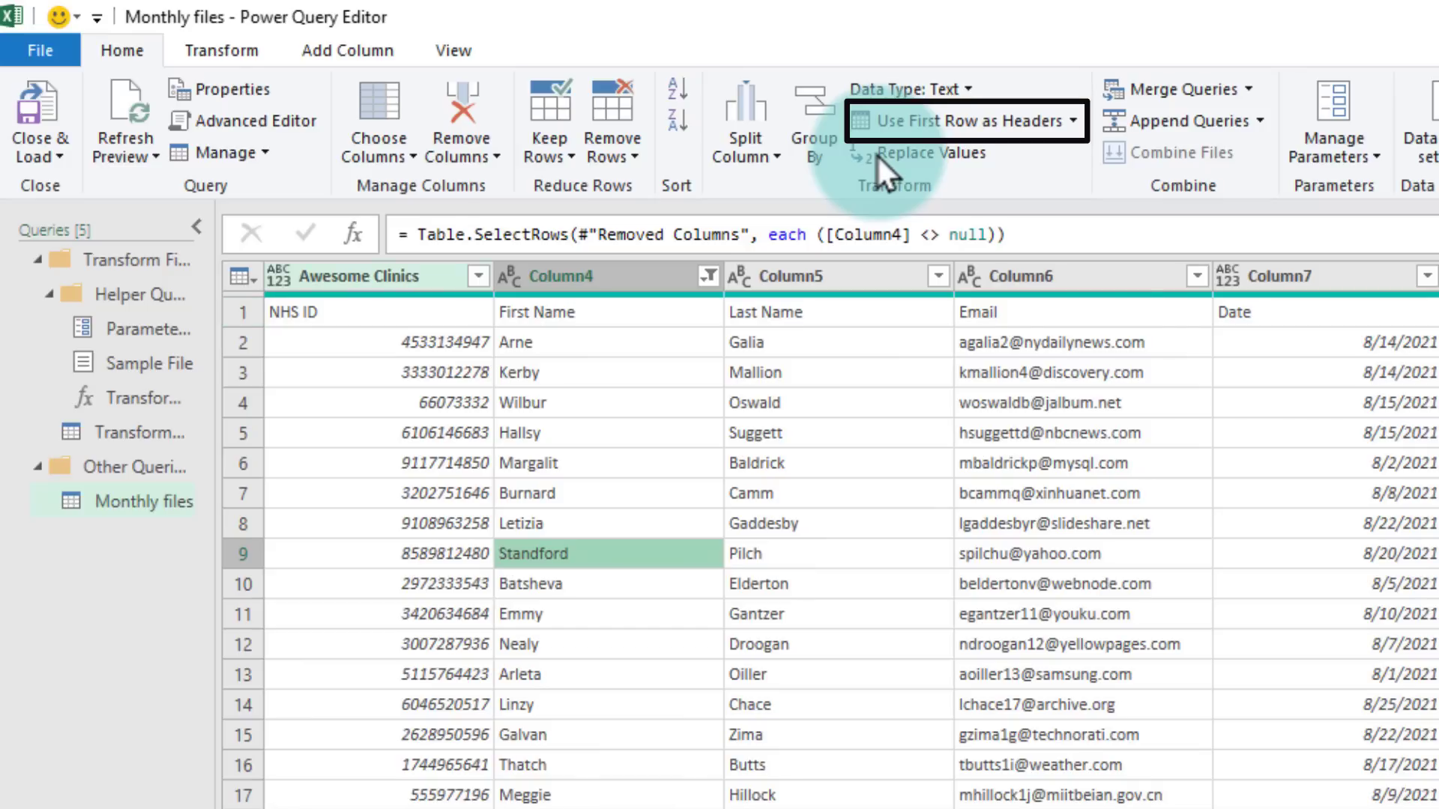
left_click(986, 121)
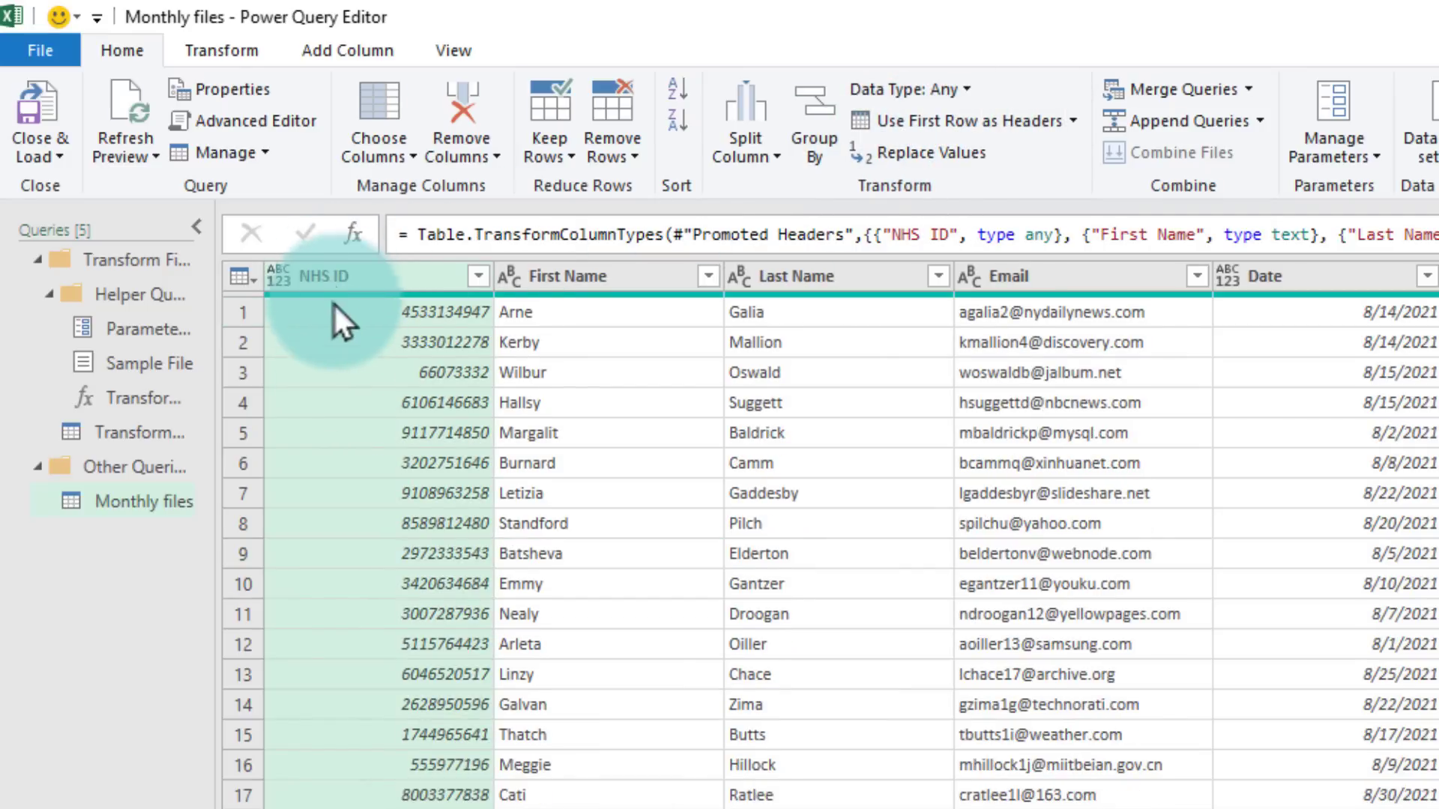
scroll(335, 300, "down", 2)
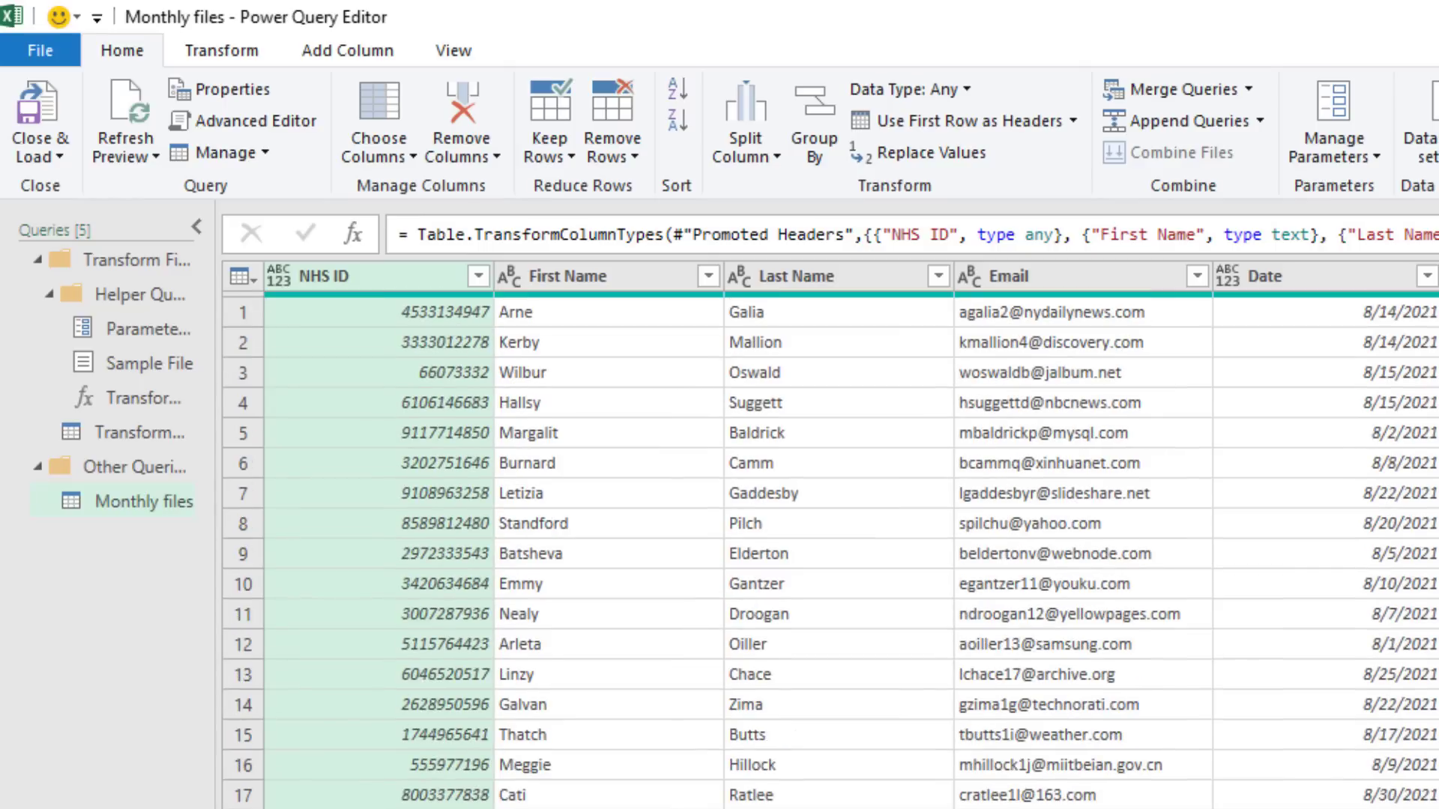
- Filter the NHS ID column to exclude the value 'NHS ID' from the repeated header lines
left_click(478, 276)
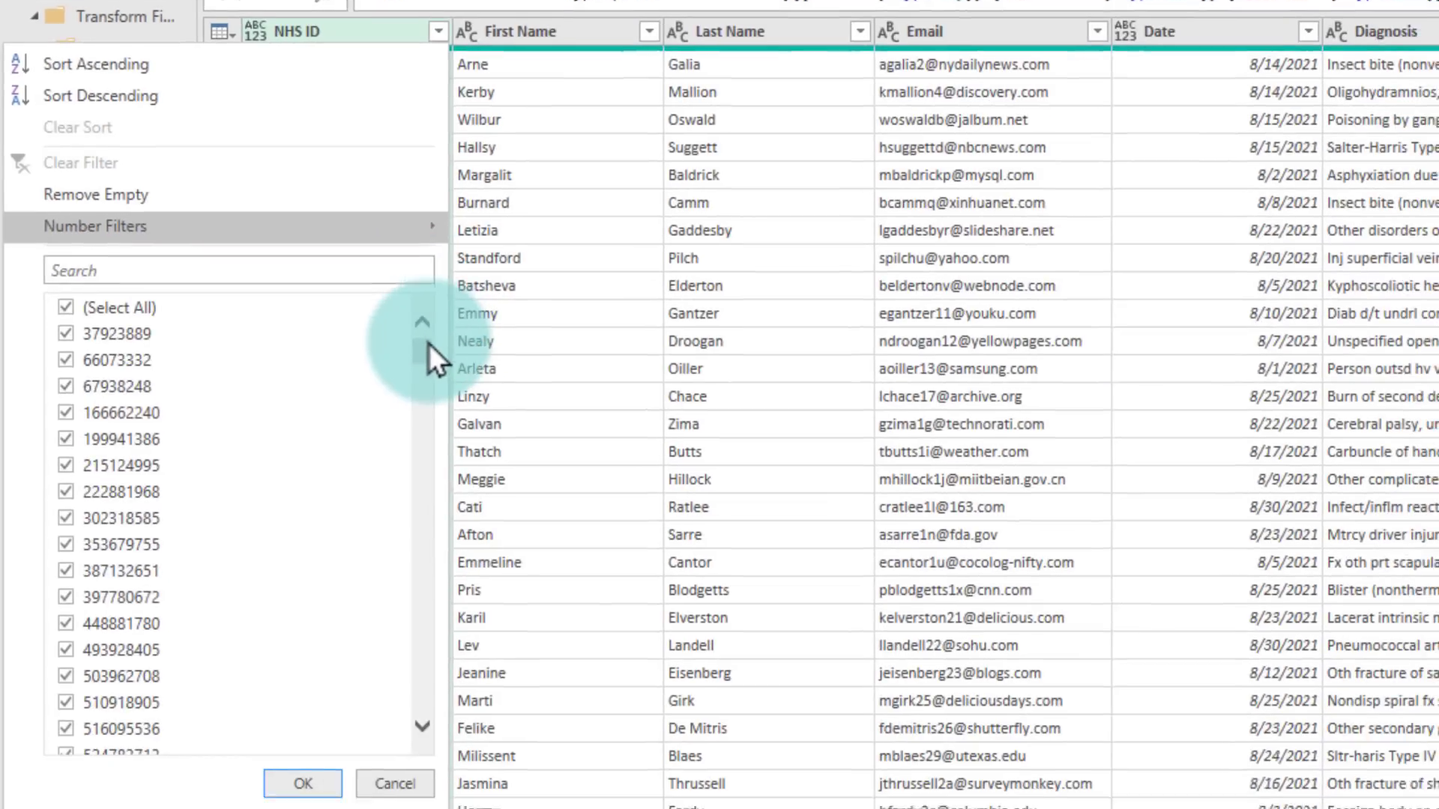
left_click_drag(461, 620, 486, 808)
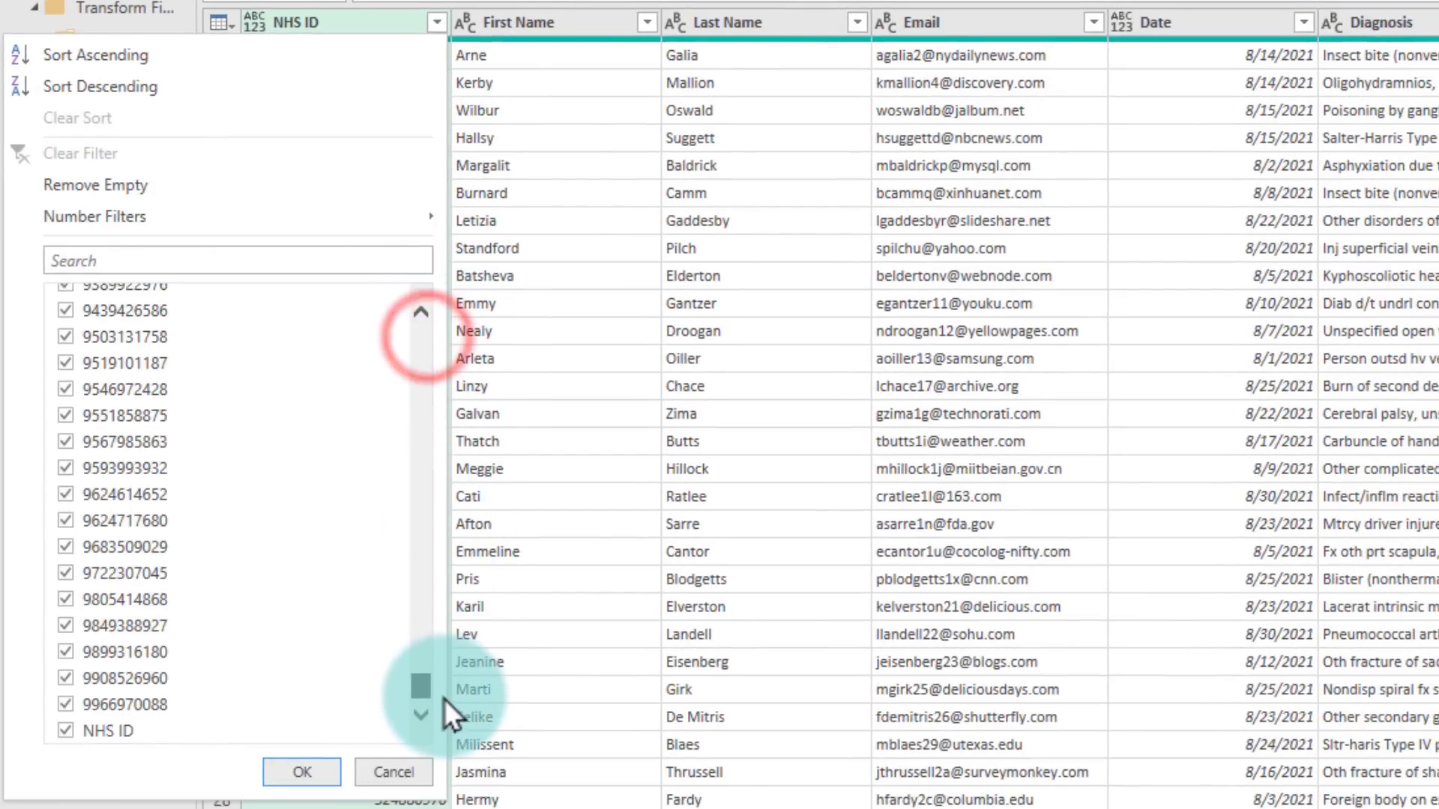
left_click(60, 730)
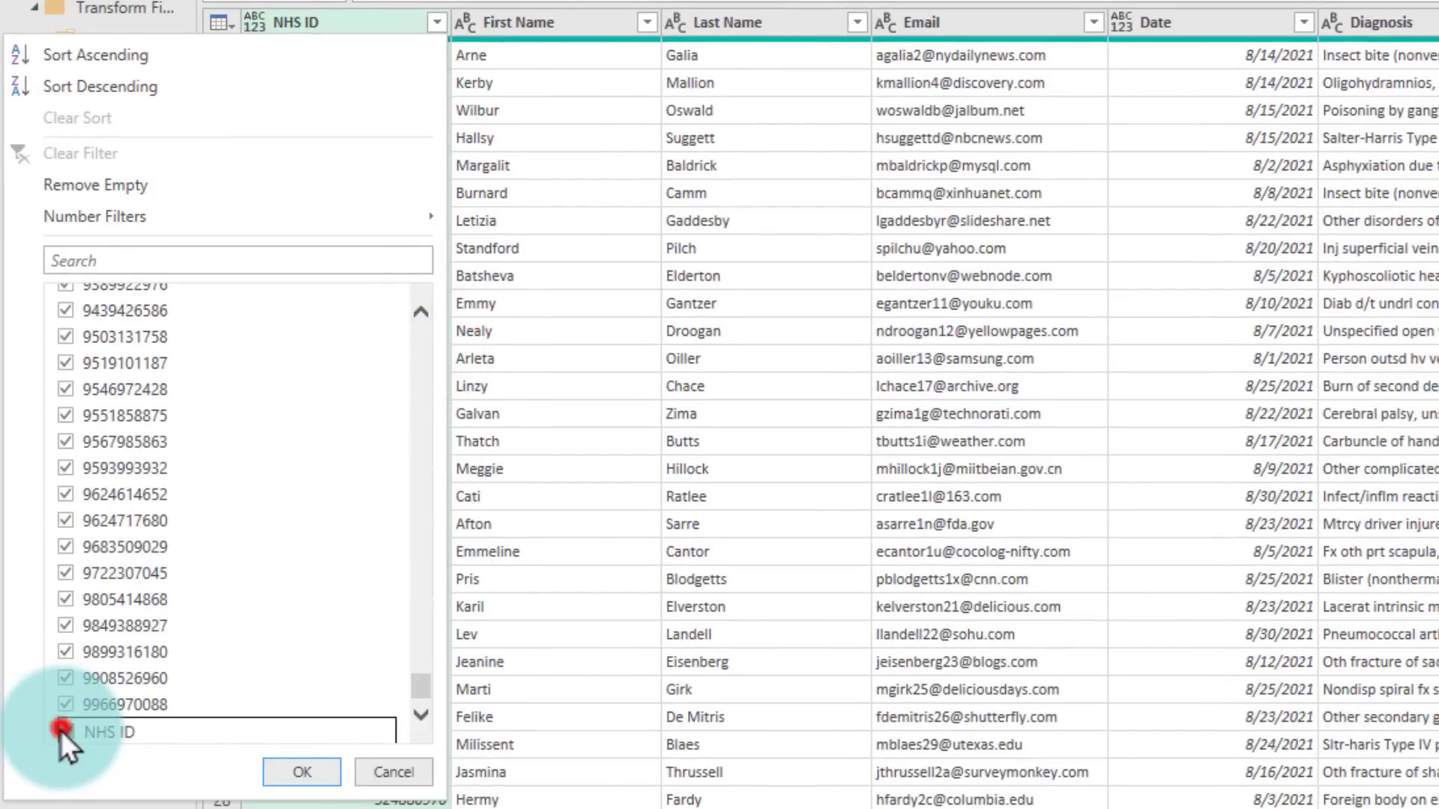
left_click(319, 777)
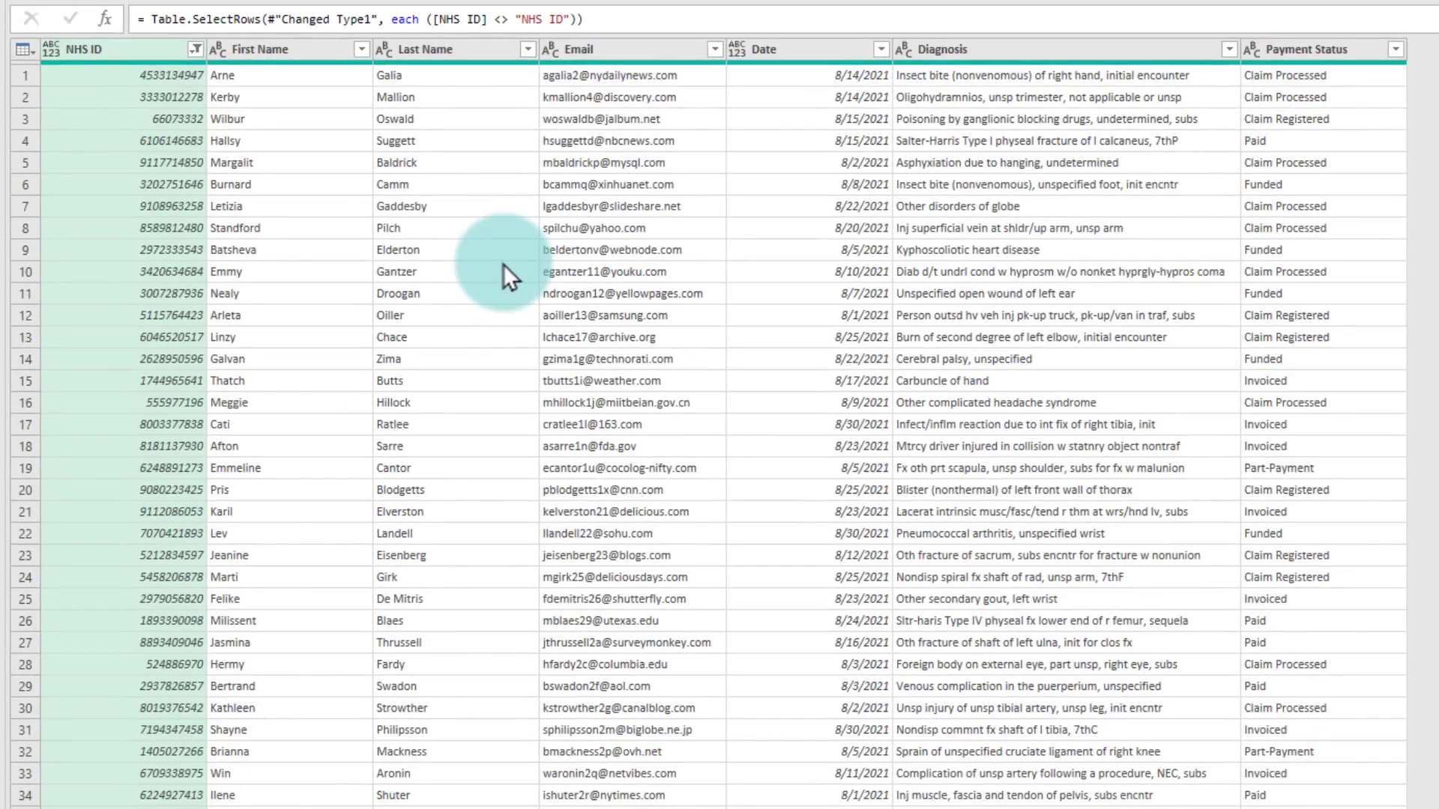
- Set the Date column's data type to Date, adding a Changed Type step
left_click(815, 50)
right_click(826, 51)
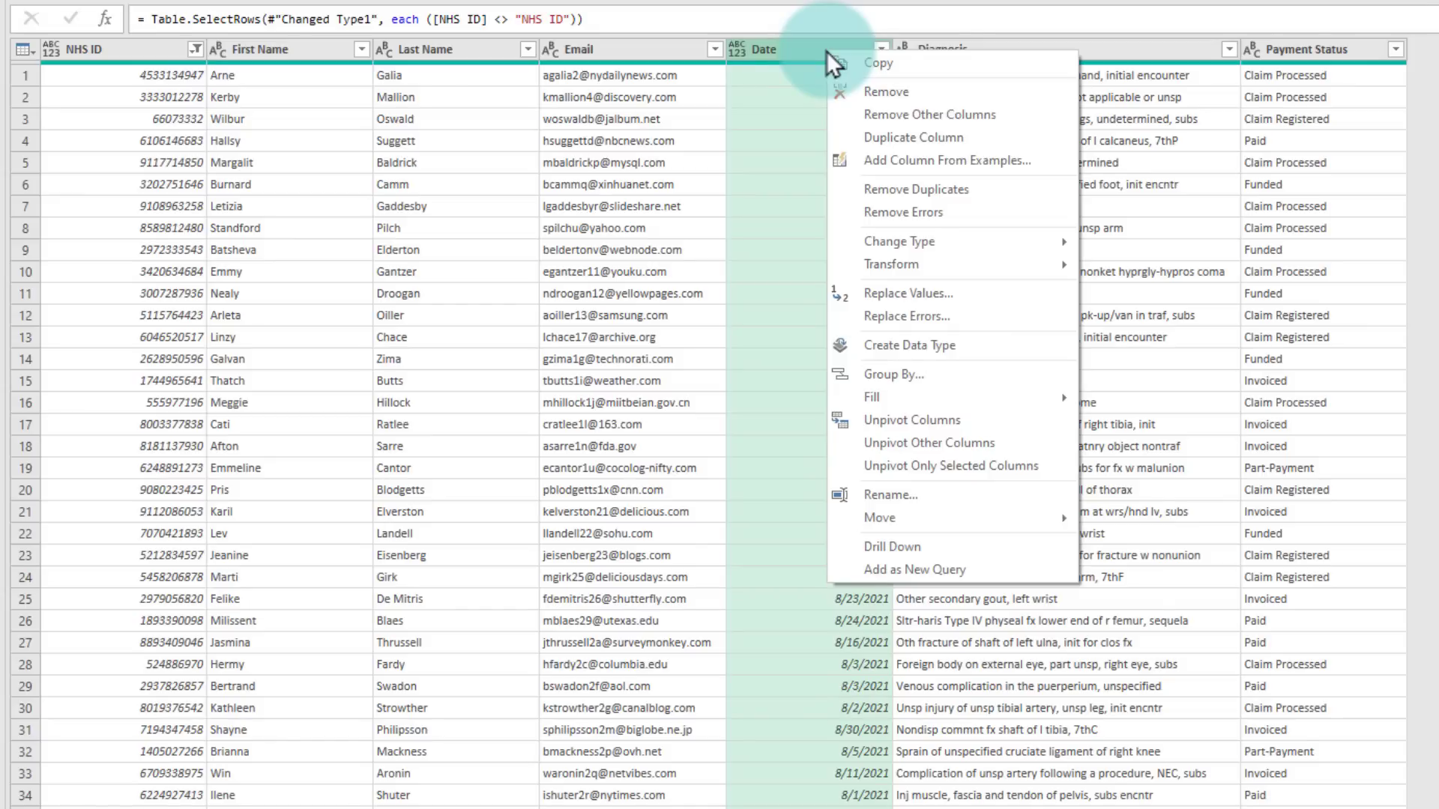
key("Down")
key("Down")
key("Down")
key("Down")
key("Down")
key("Right")
key("Down")
key("Down")
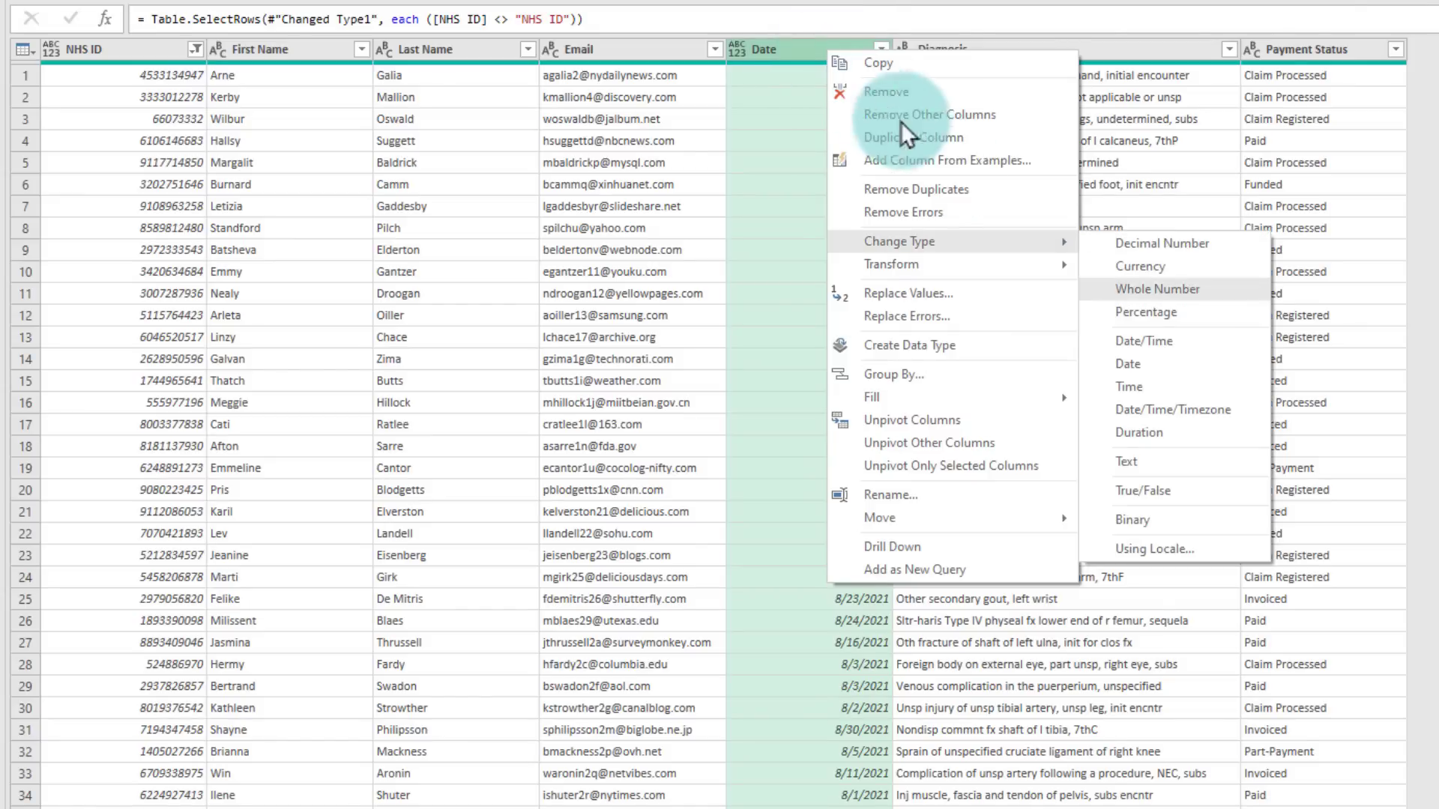
left_click(1158, 365)
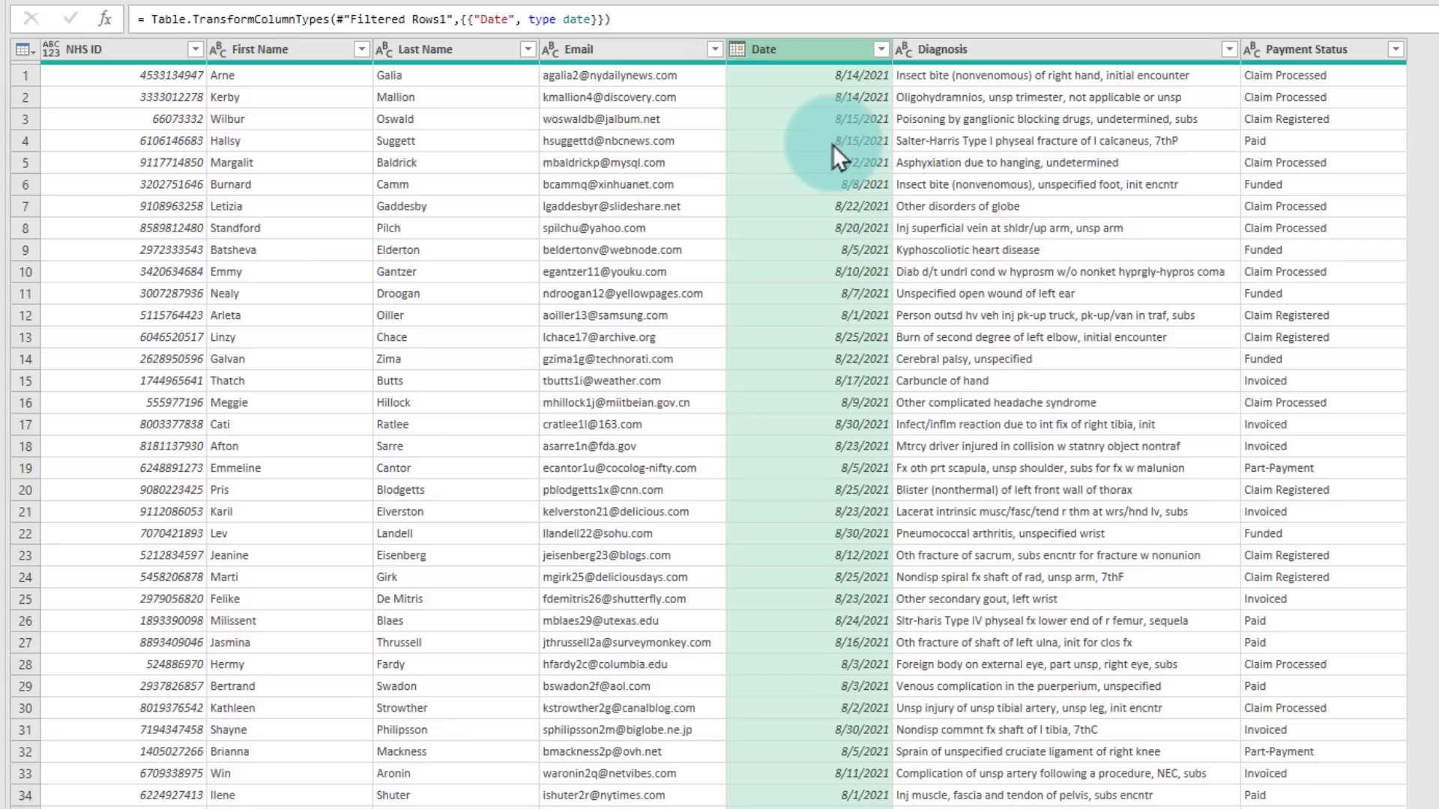
- Remove the Diagnosis column, leaving 6 columns and 233 rows in the combined data
left_click(973, 51)
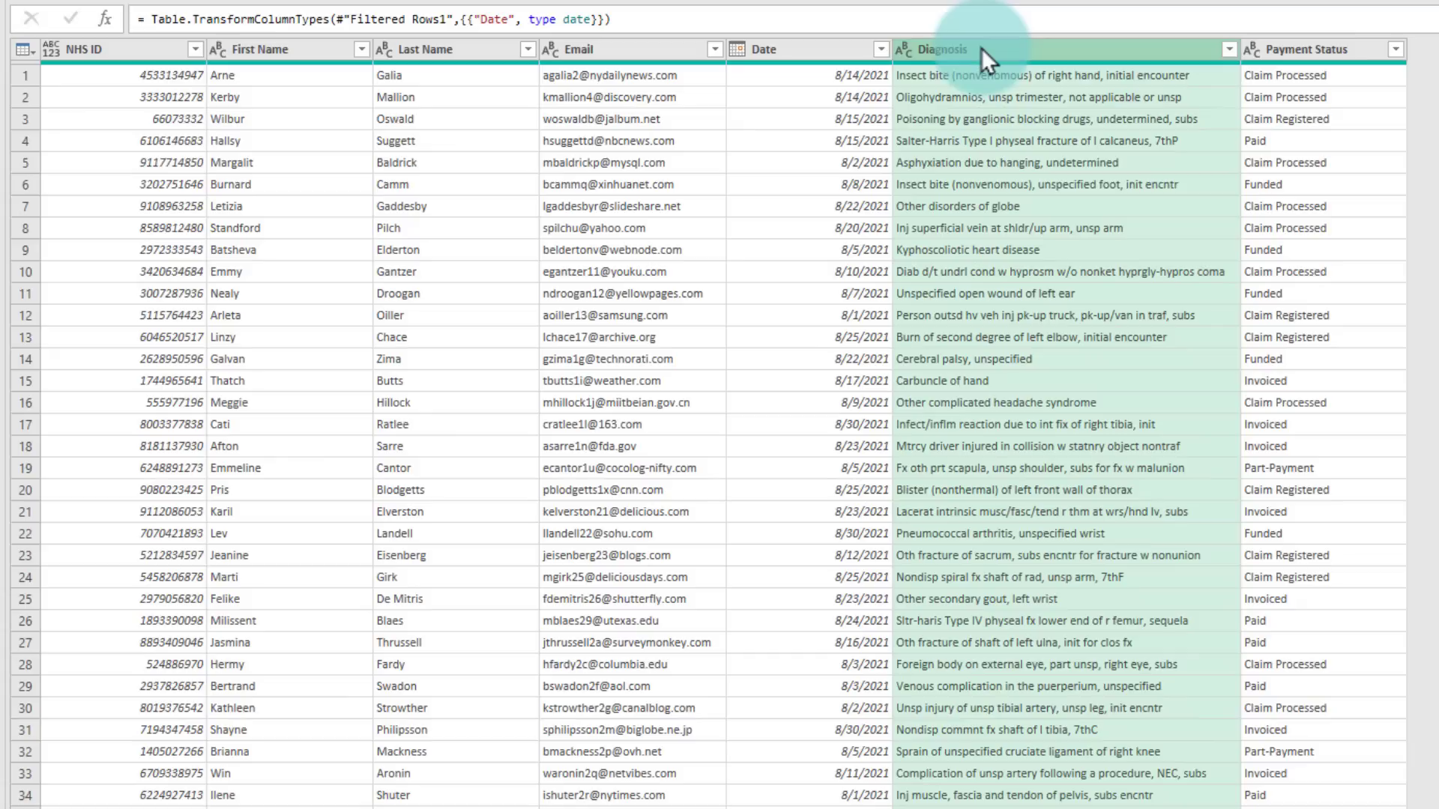
right_click(981, 48)
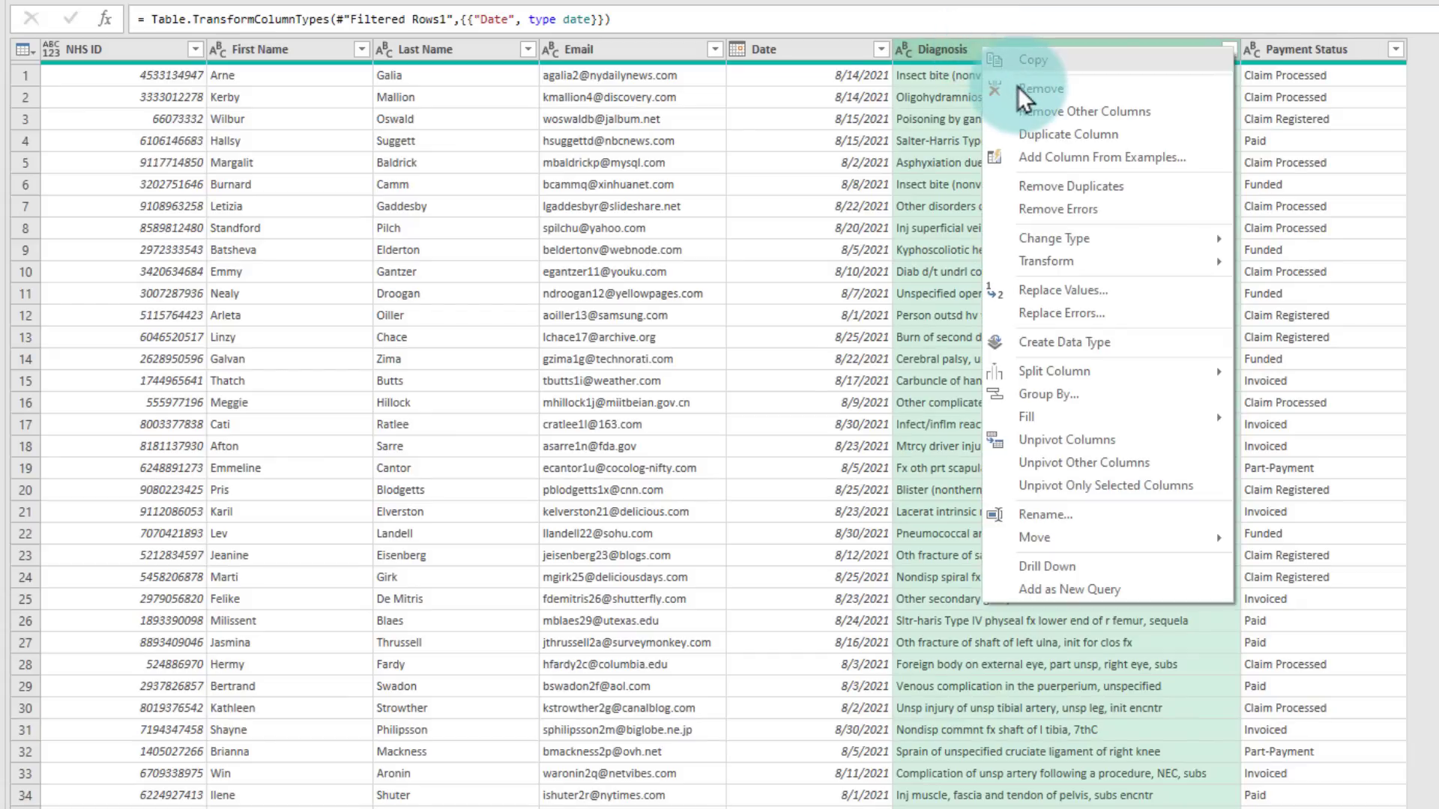
left_click(1017, 87)
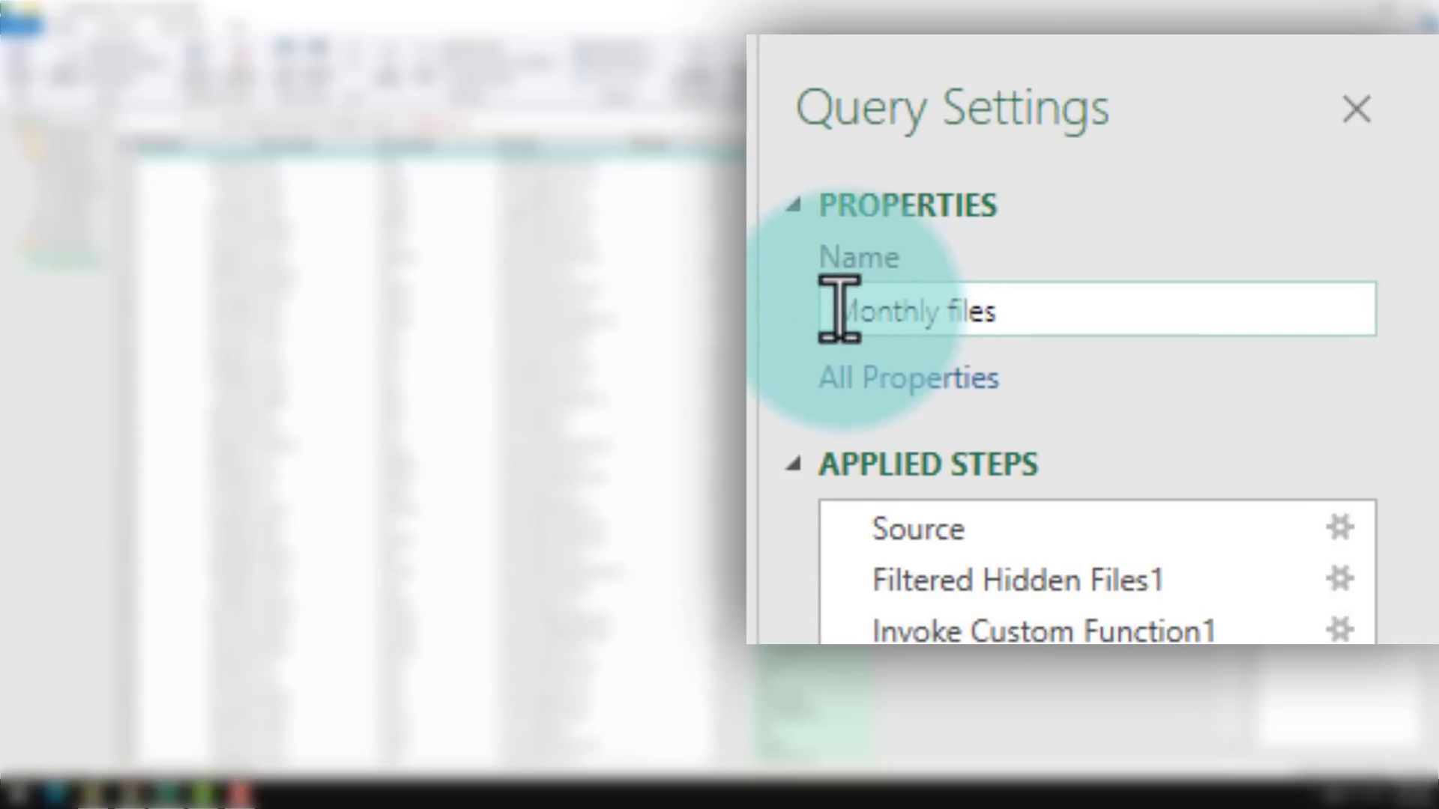
- Rename the 'Monthly files' query to 'All Data' and load it into Excel as a table
left_click_drag(839, 309, 1028, 305)
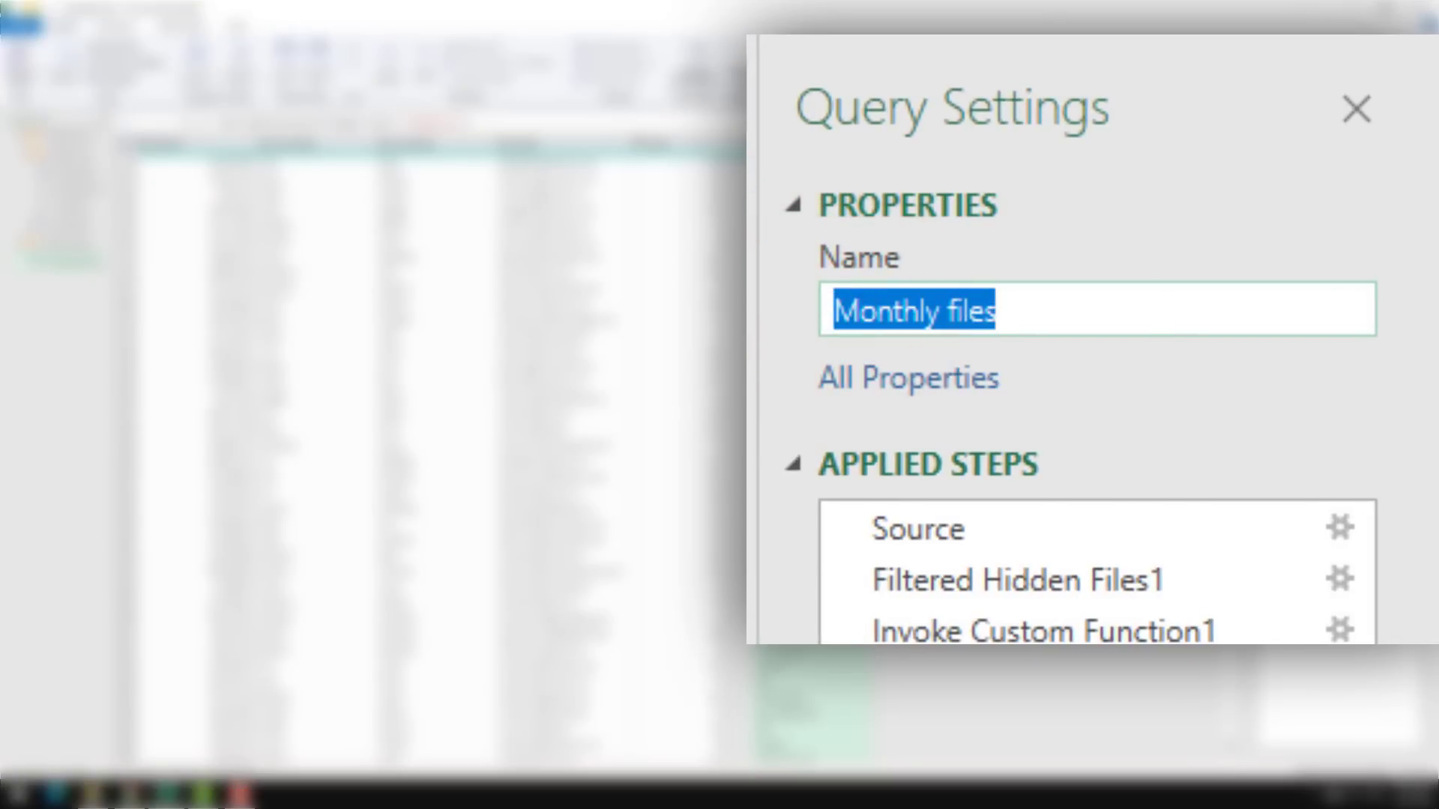
type("All Data")
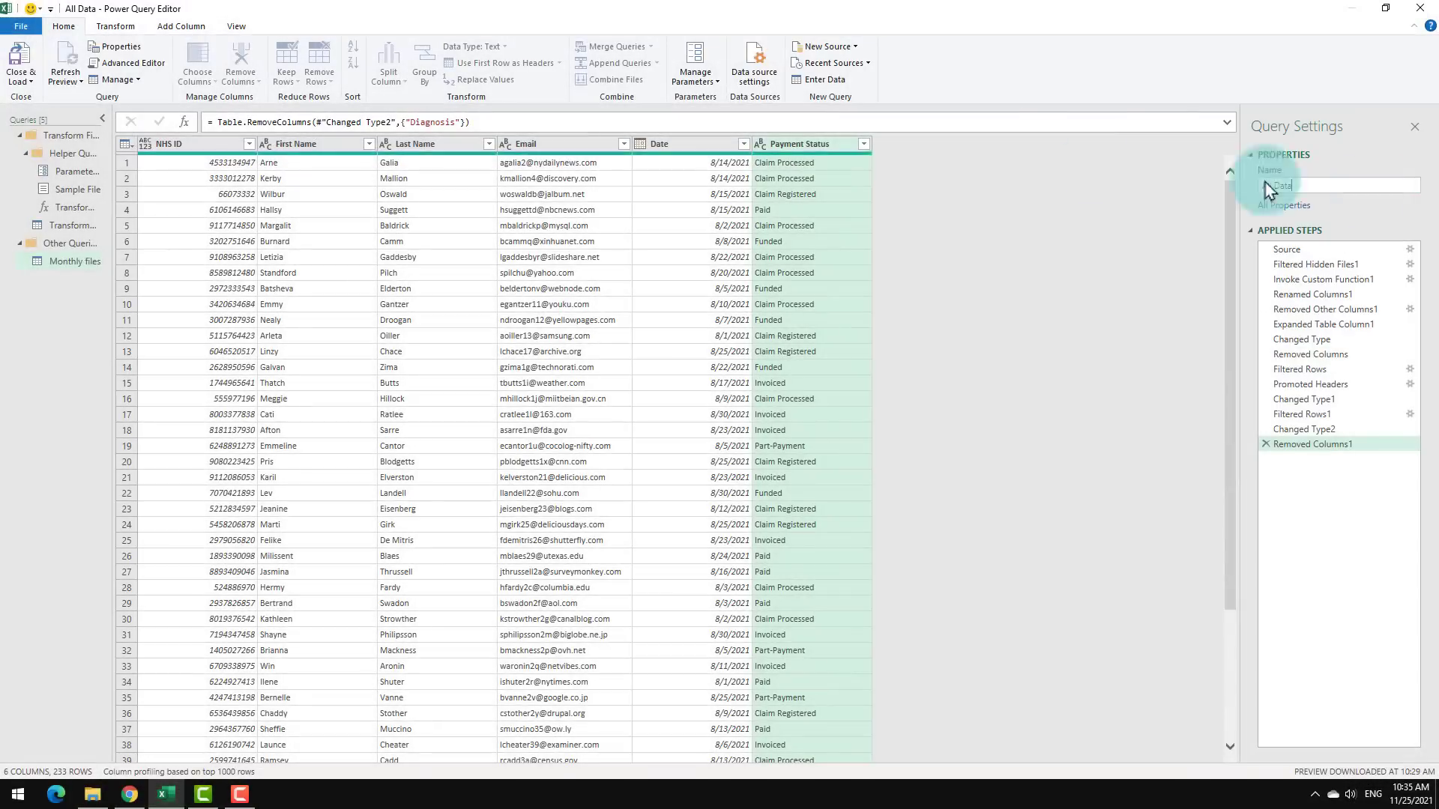
left_click(21, 60)
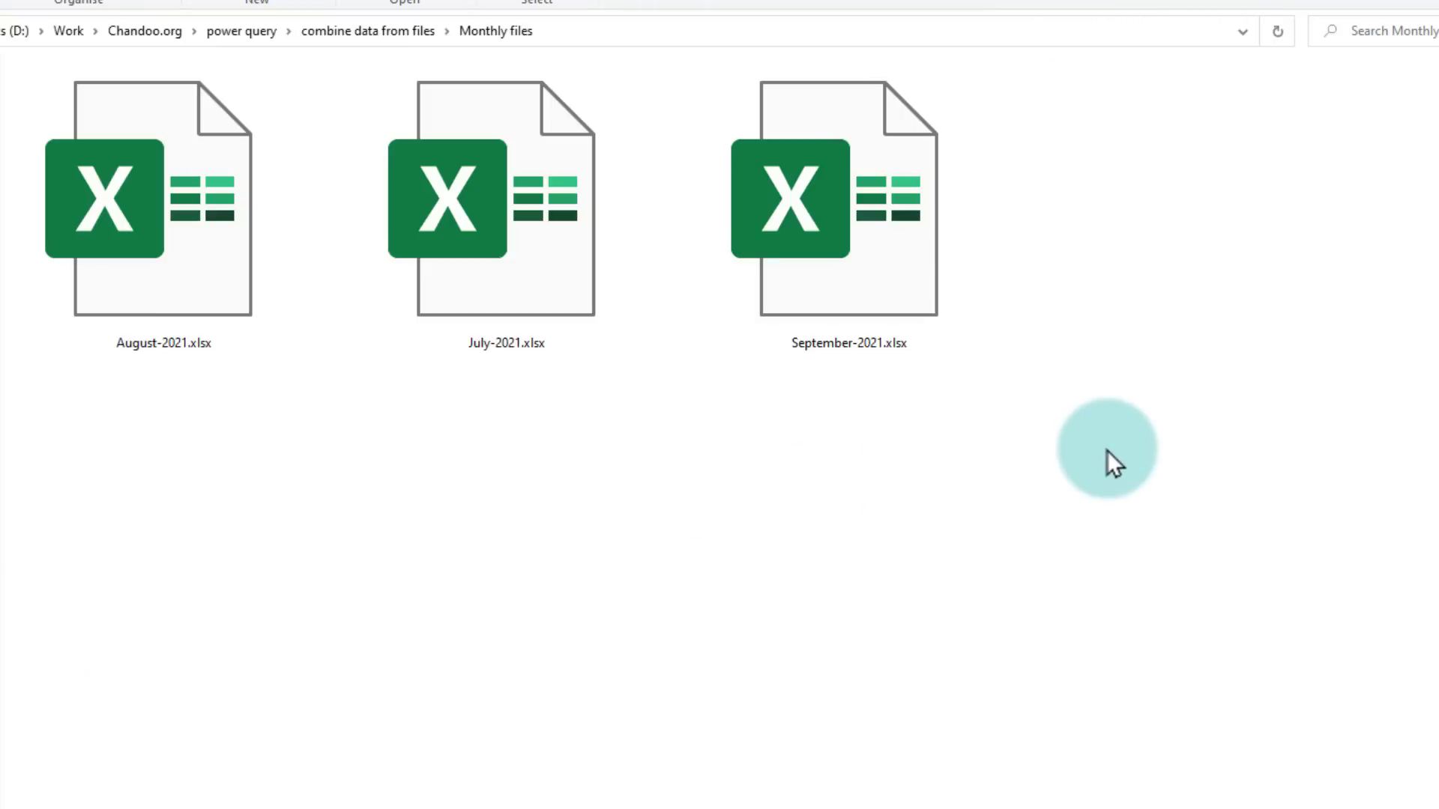
- Paste October-2021.xlsx into the Monthly files folder and deselect it
key("ctrl+v")
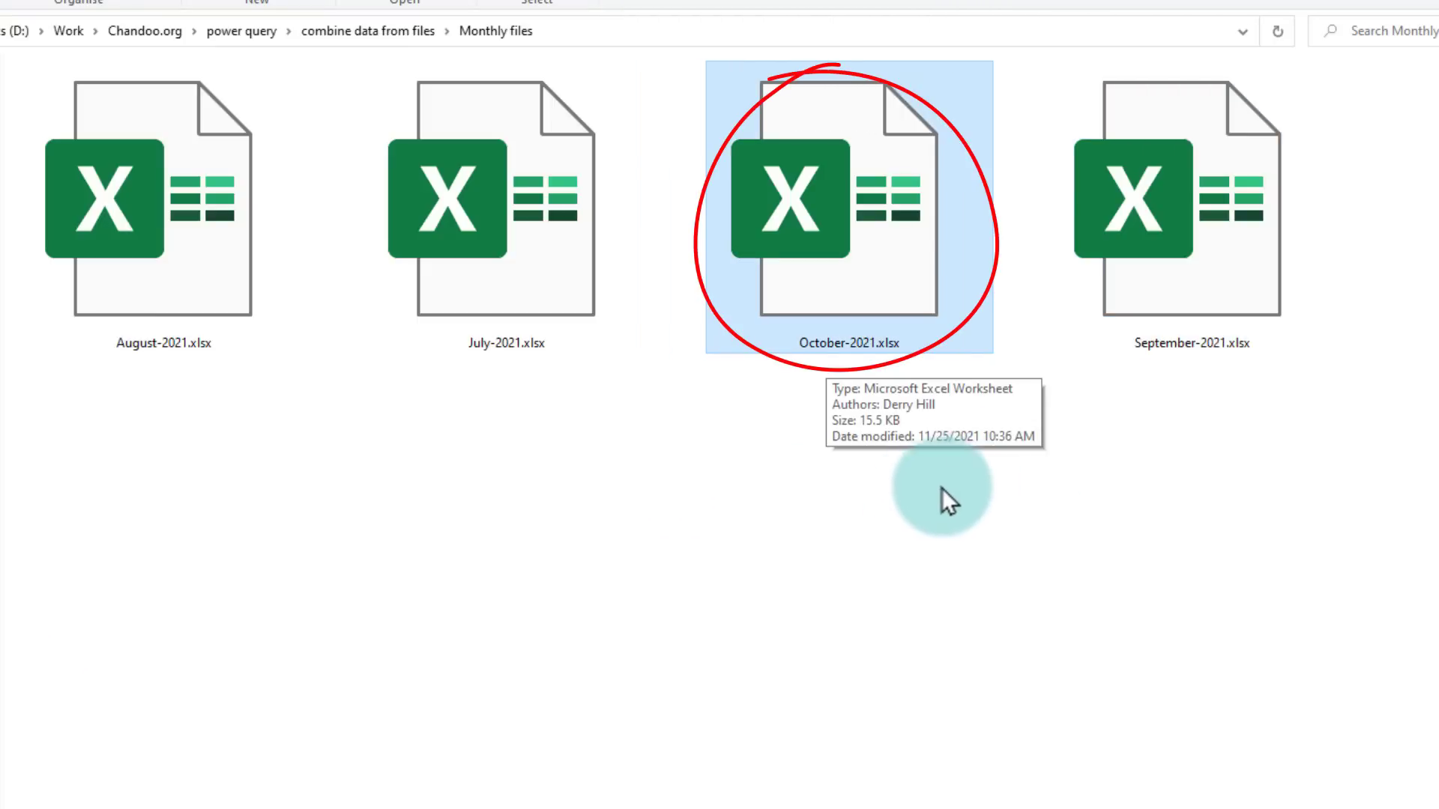
left_click(845, 513)
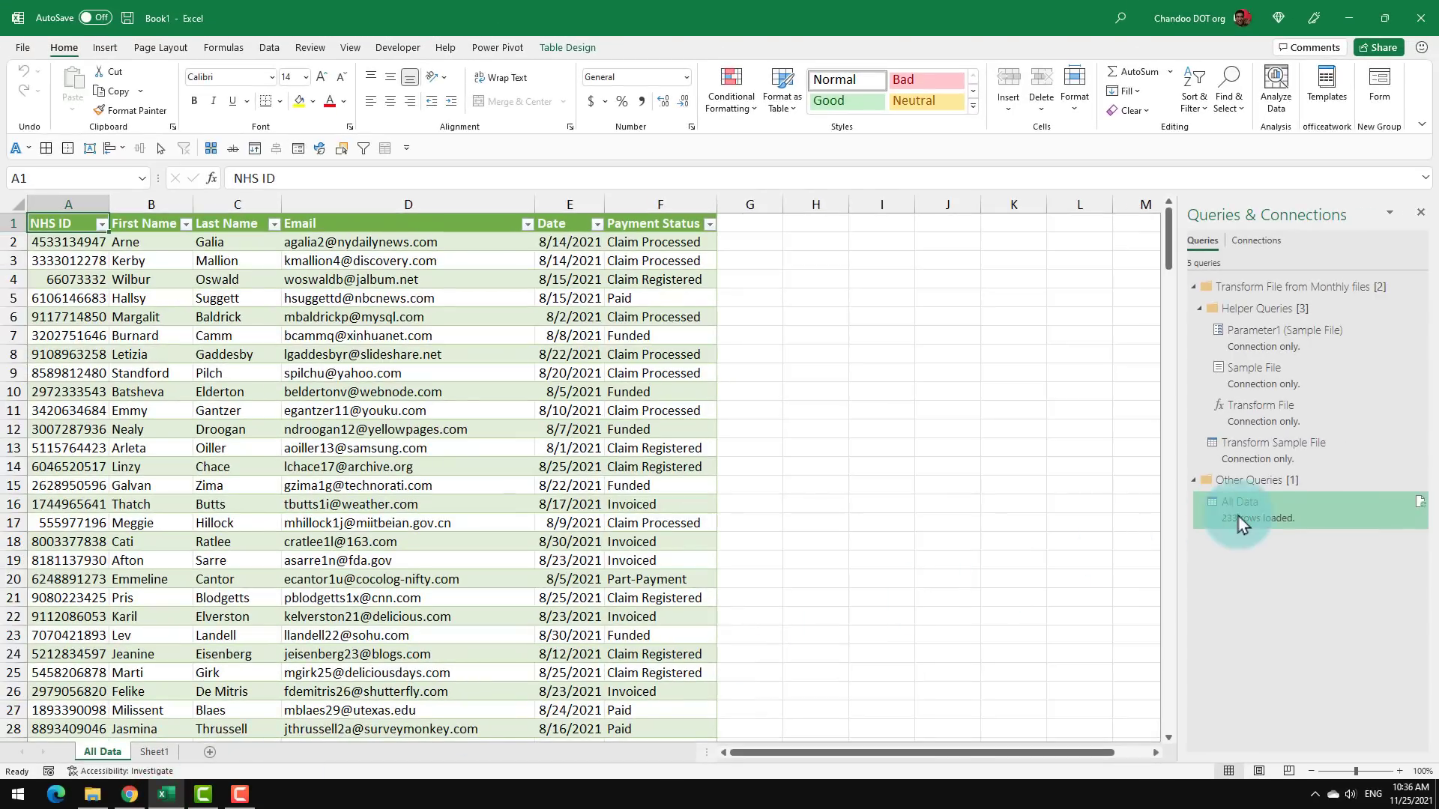
- Refresh the All Data table so it loads 300 rows including October's data
mouse_move(1238, 515)
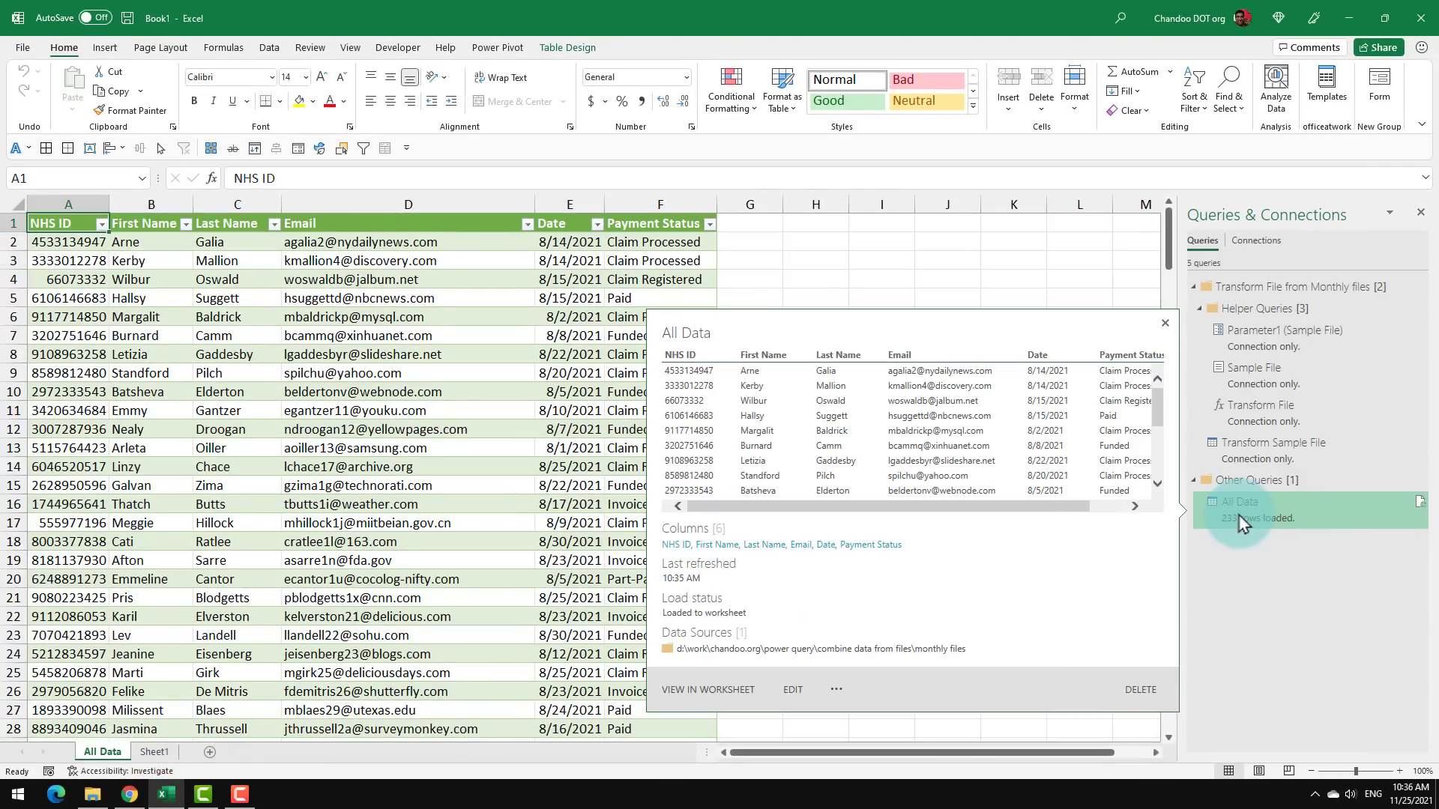
right_click(1238, 517)
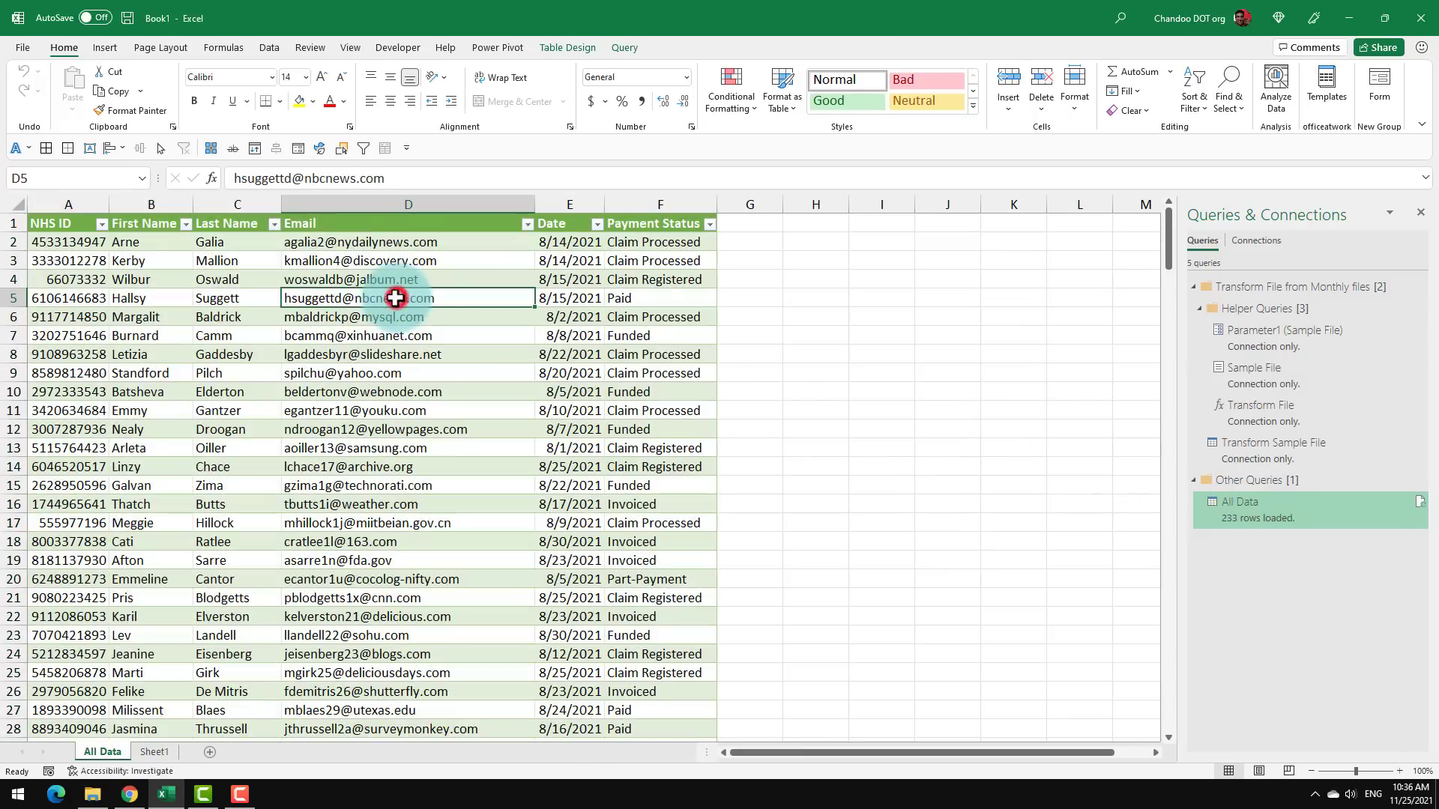
right_click(290, 298)
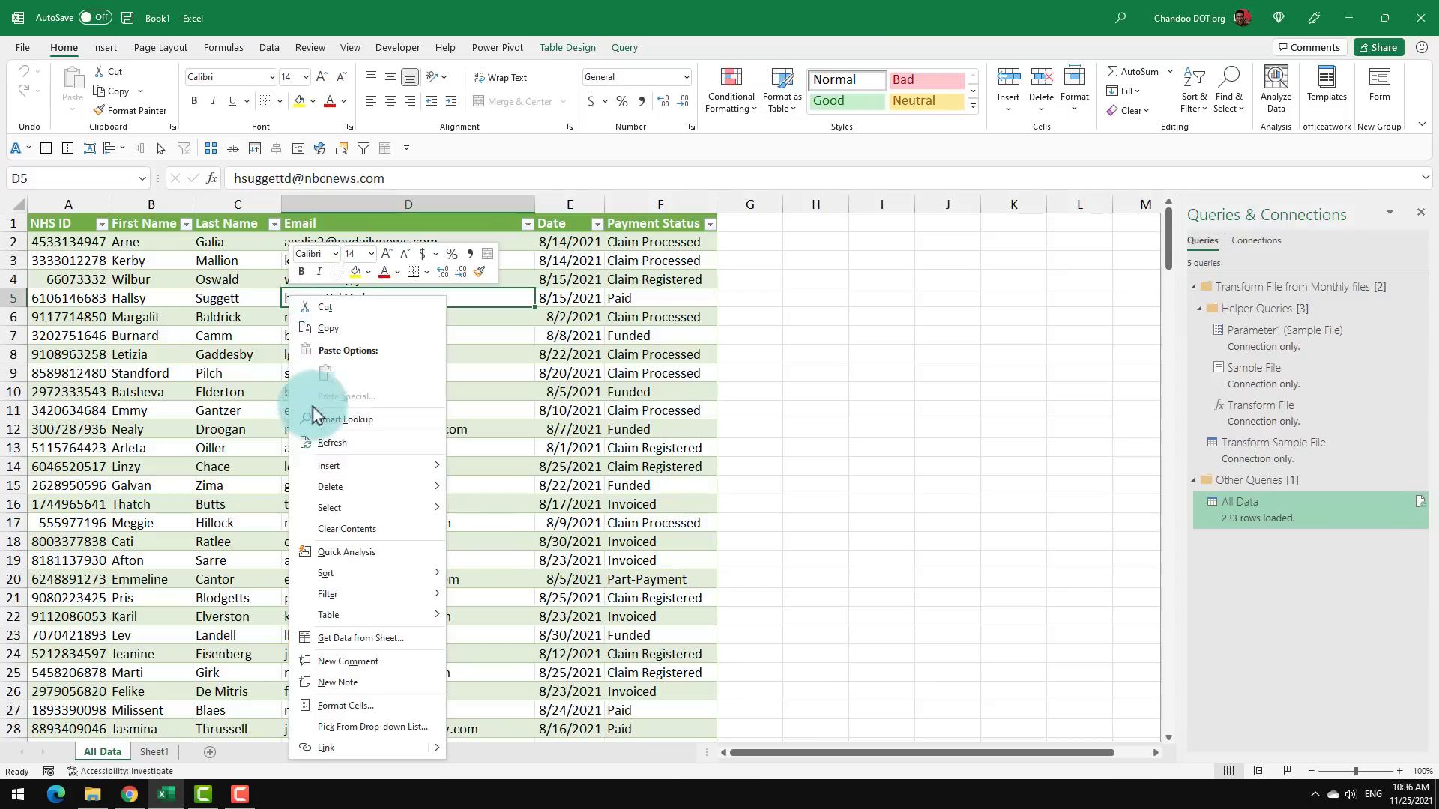
left_click(323, 446)
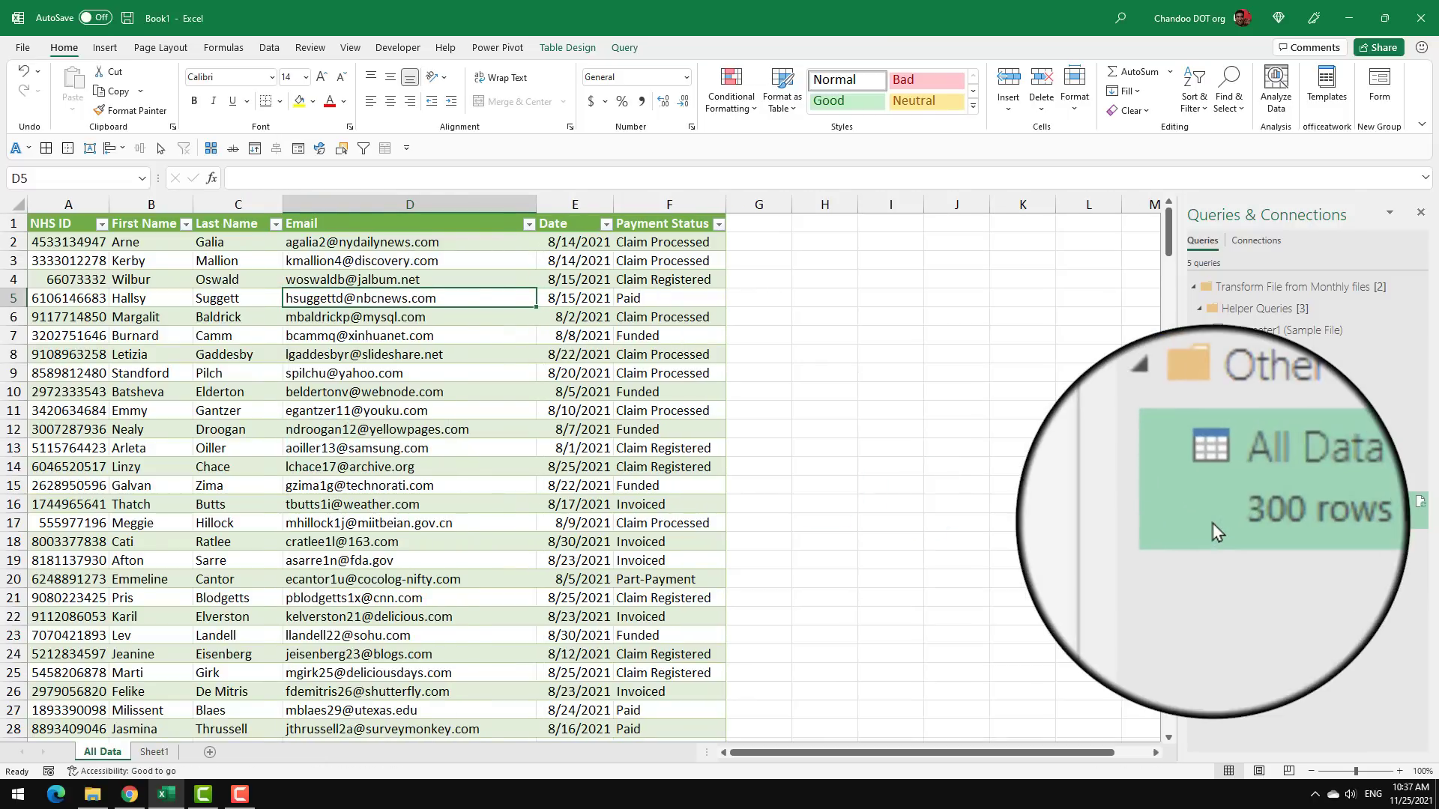
mouse_move(1207, 525)
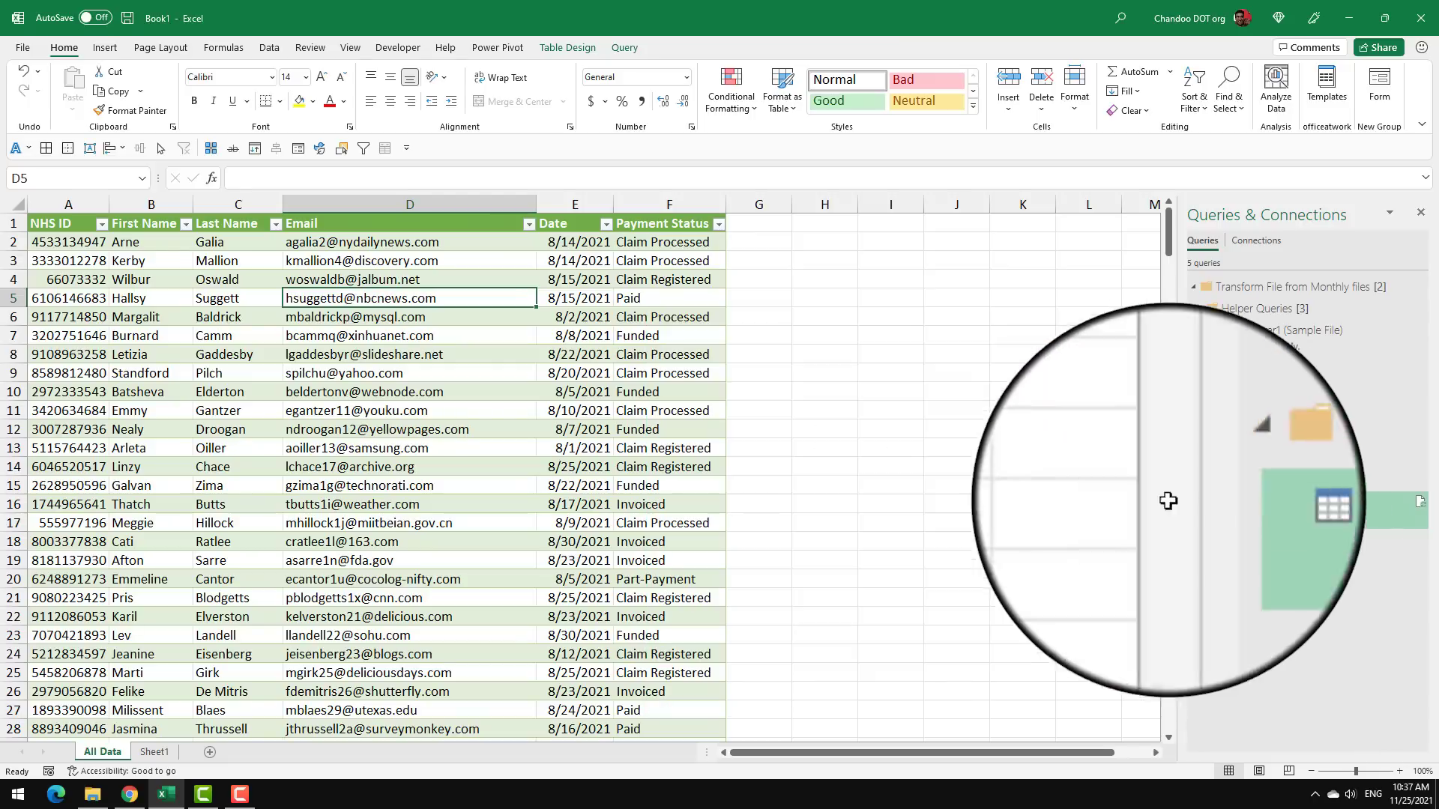
left_click(606, 223)
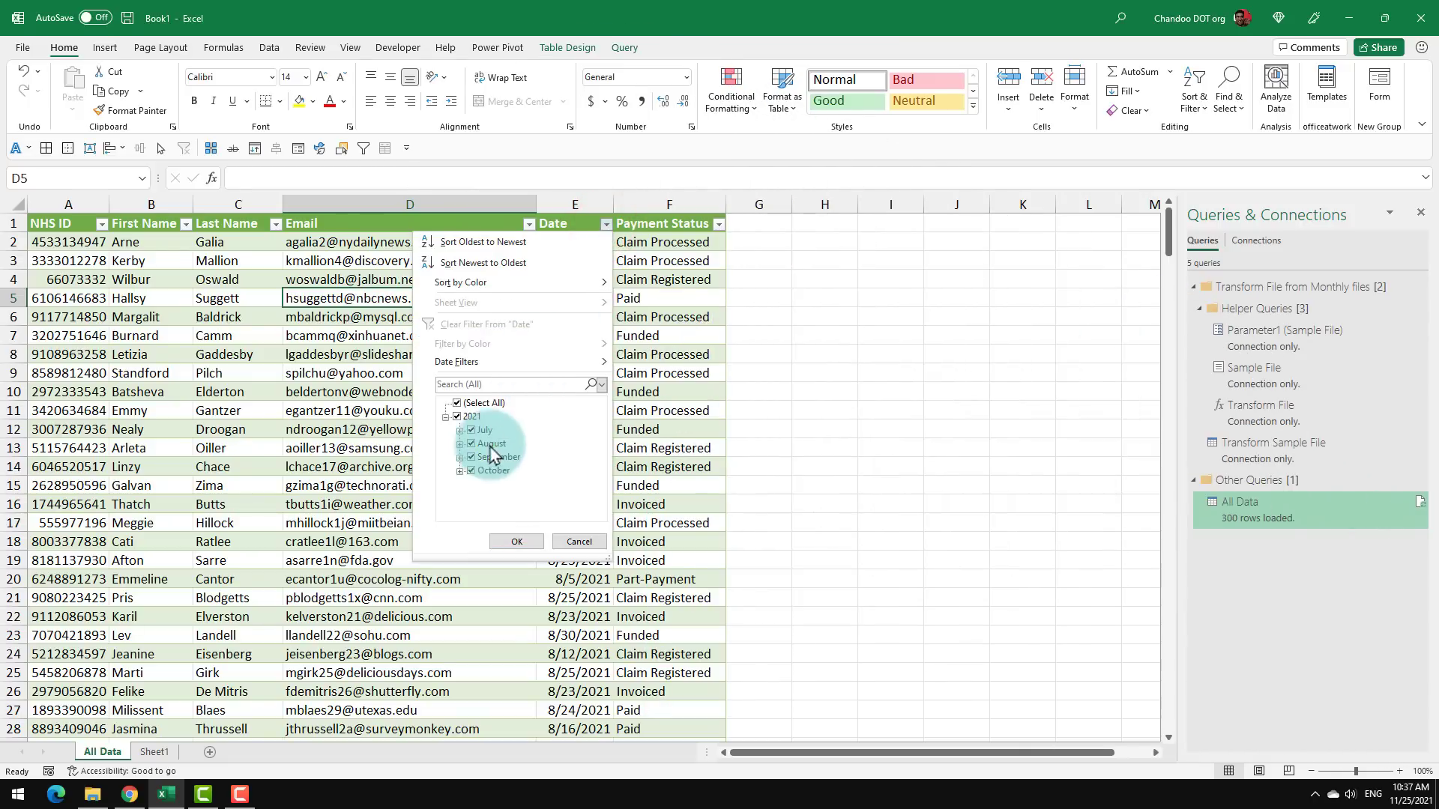
left_click(664, 466)
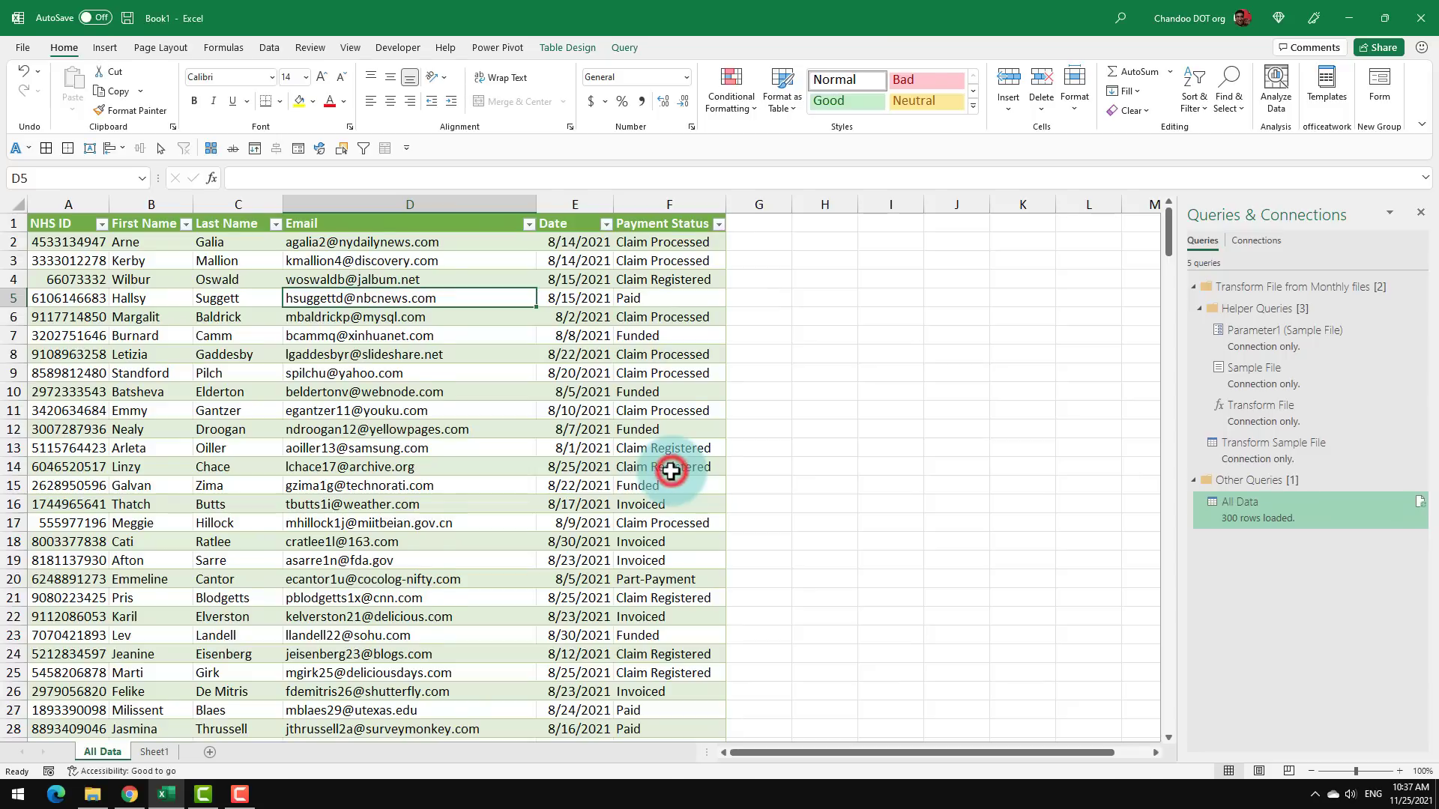
scroll(669, 471, "down", 3)
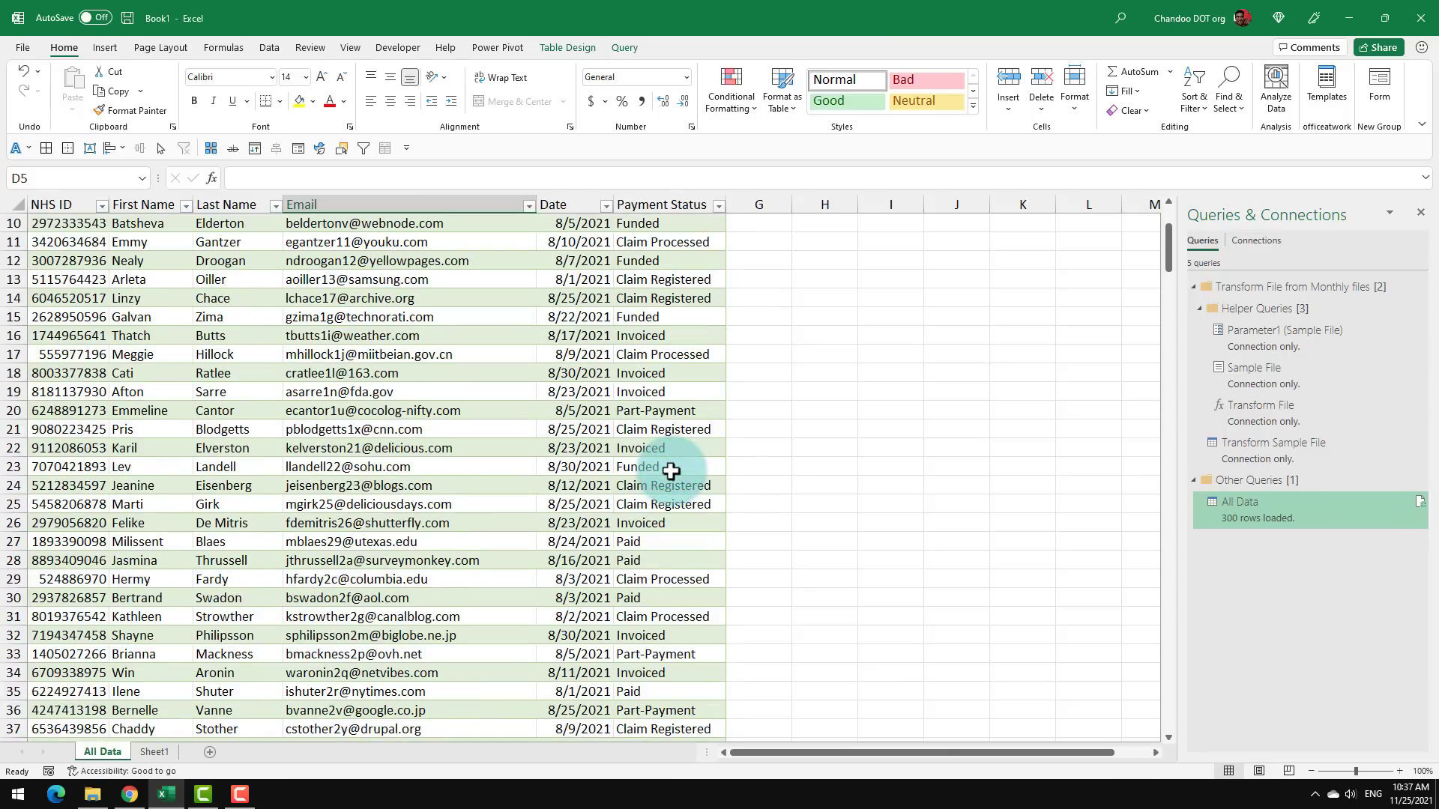
scroll(671, 471, "up", 3)
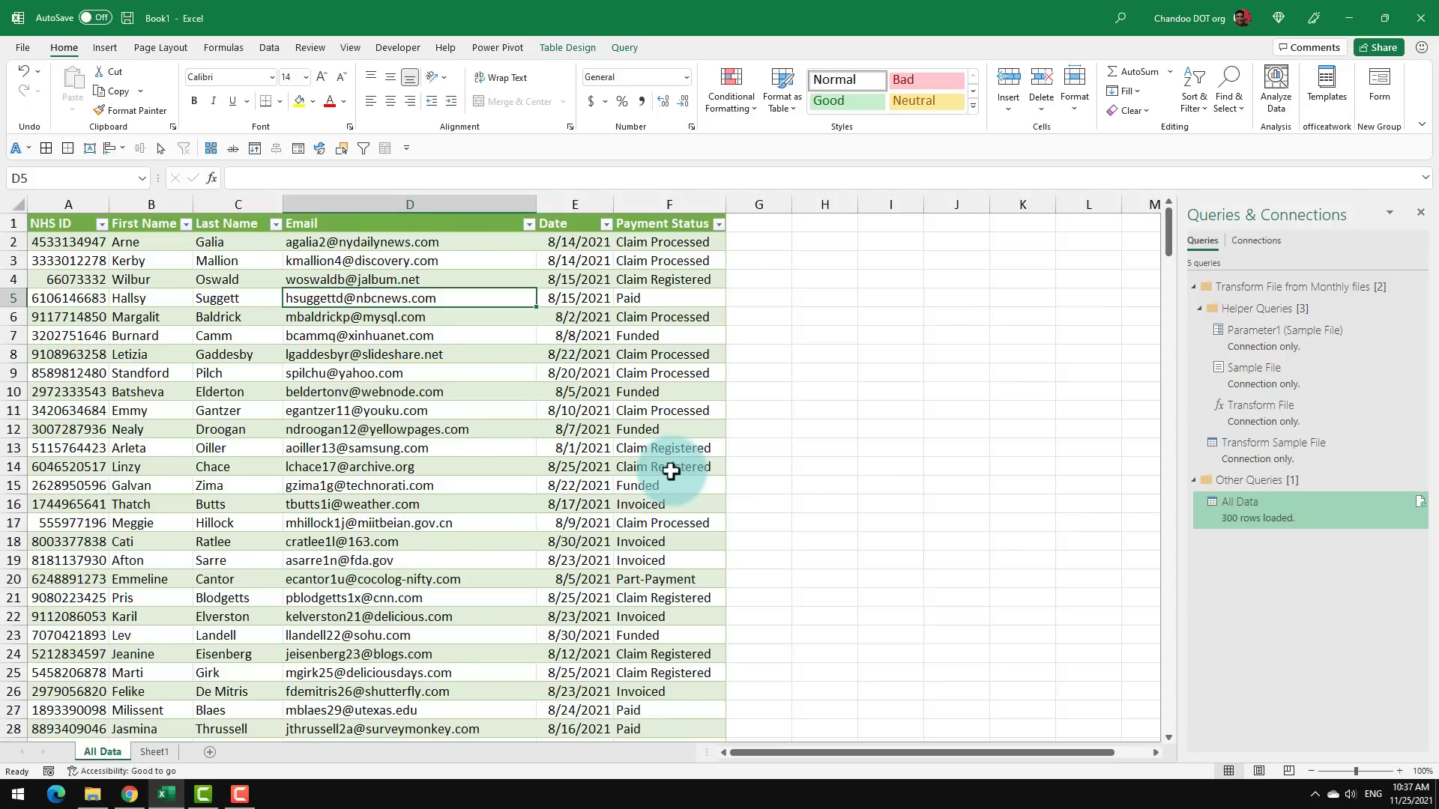